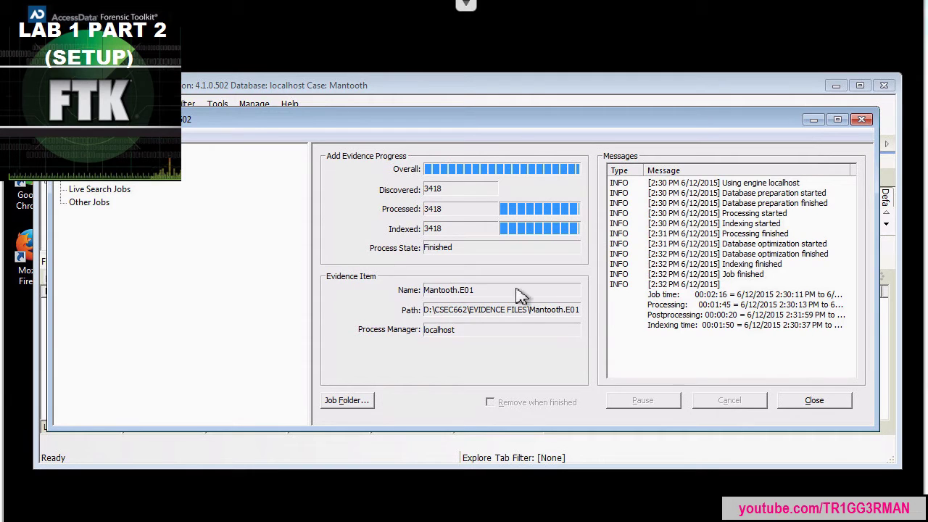
Step: Close the finished evidence processing window and maximize the Mantooth case window
{"action": "left_click", "coordinate": [815, 401]}
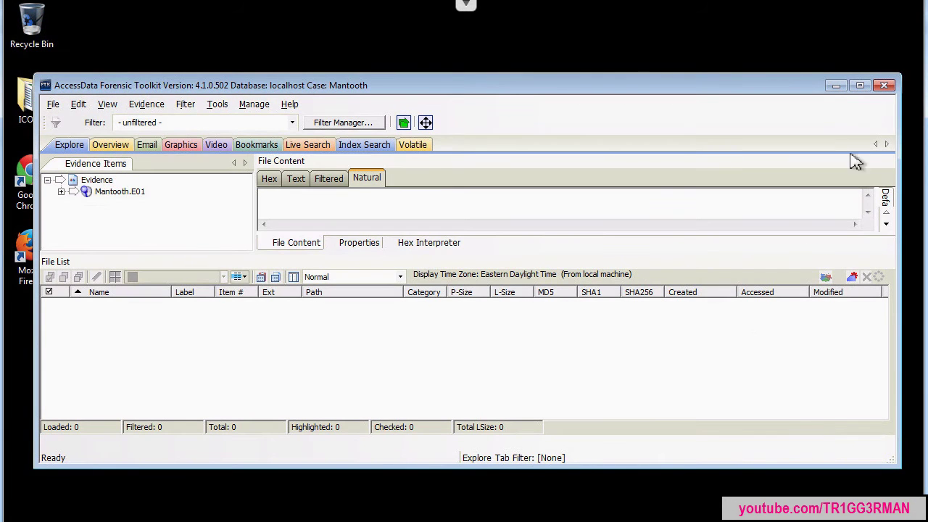
{"action": "left_click", "coordinate": [860, 85]}
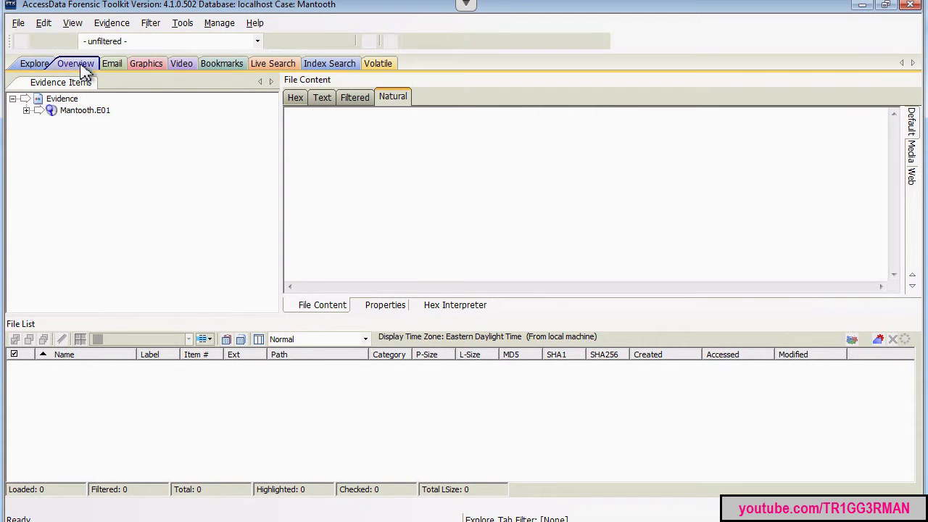
Step: Examine the Email Status groups in the case overview and compare them with the email view
{"action": "left_click", "coordinate": [84, 67]}
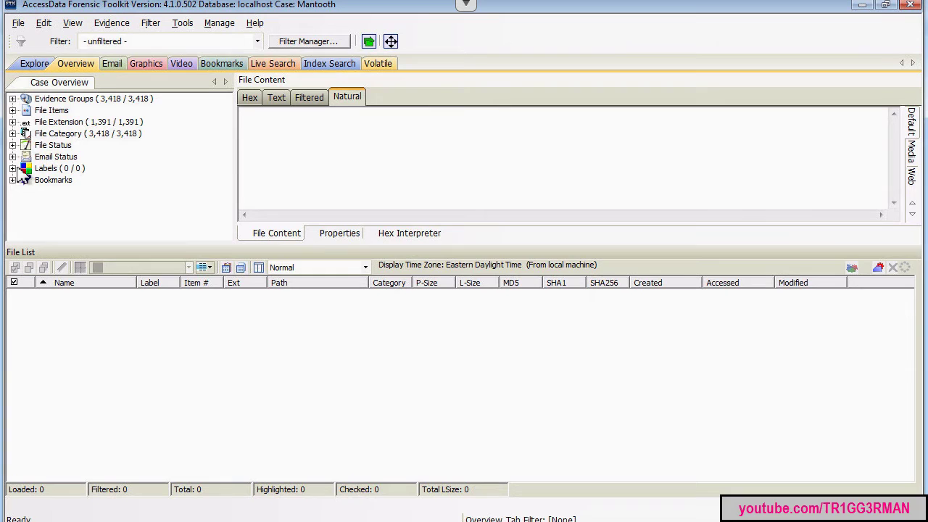
{"action": "left_click", "coordinate": [12, 157]}
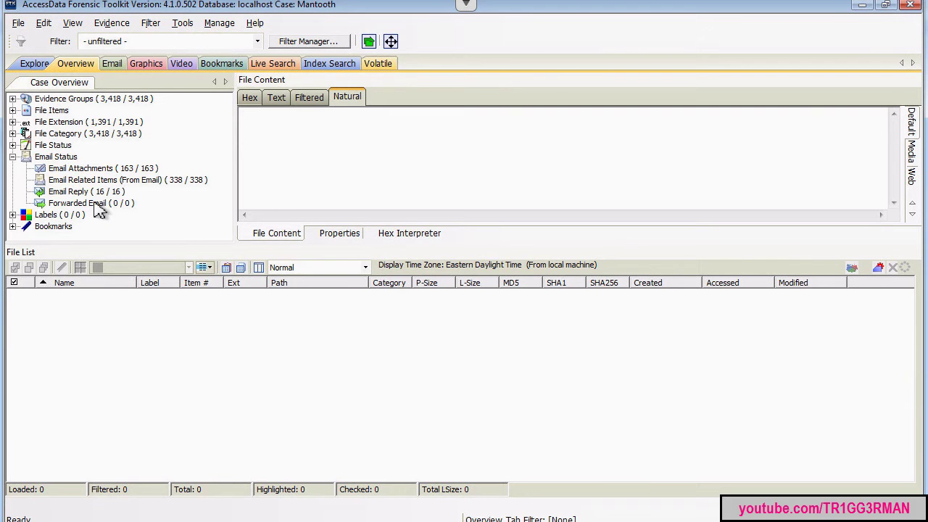
{"action": "left_click", "coordinate": [112, 63]}
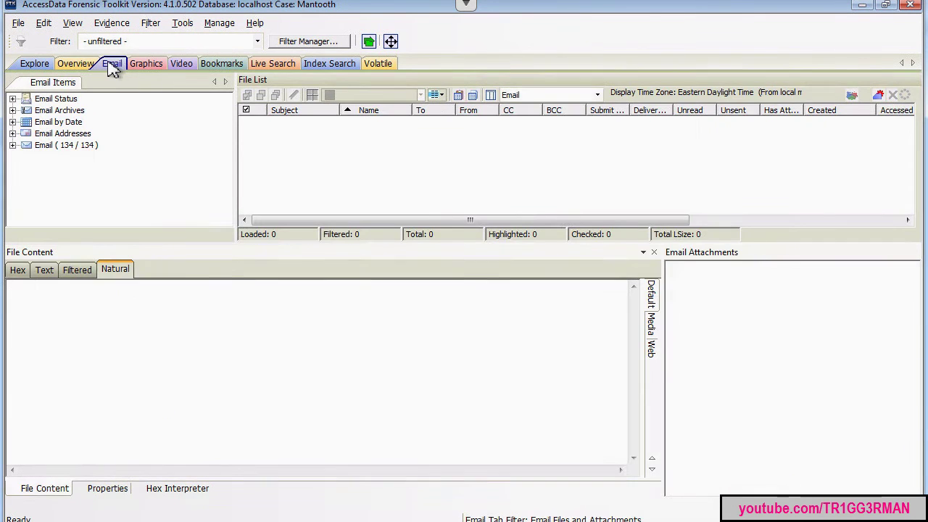
{"action": "left_click", "coordinate": [75, 64]}
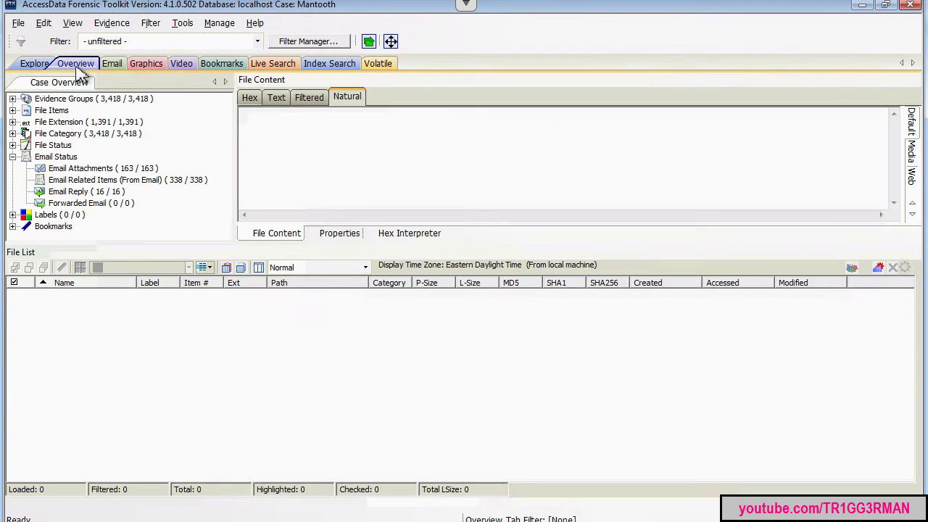
Step: Examine the raster image formats under Graphics in the overview's File Category group, and collapse Graphics again
{"action": "left_click", "coordinate": [12, 133]}
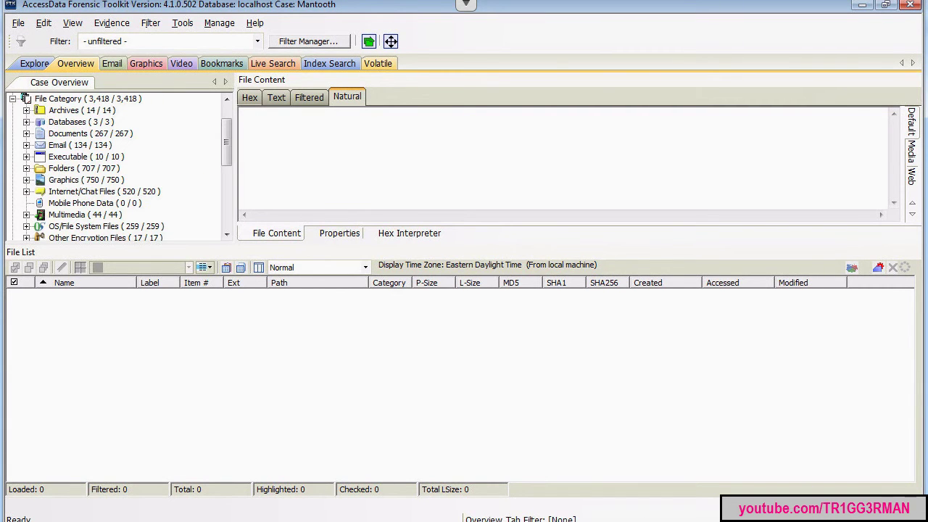
{"action": "left_click", "coordinate": [26, 180]}
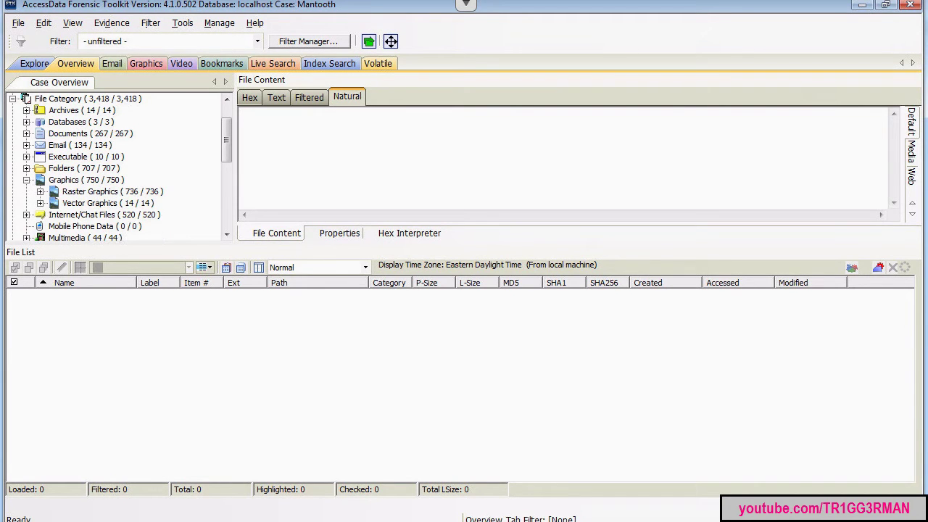
{"action": "left_click", "coordinate": [42, 192]}
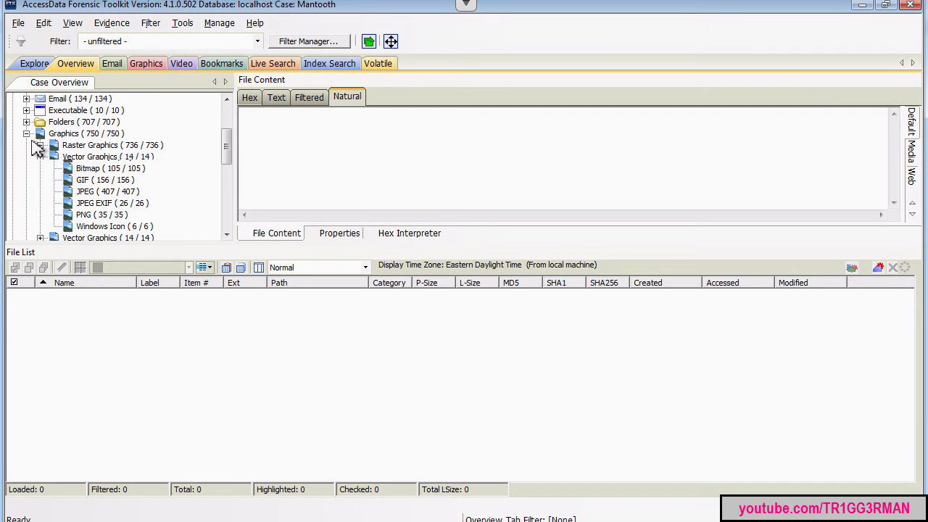
{"action": "left_click", "coordinate": [40, 145]}
{"action": "left_click", "coordinate": [30, 135]}
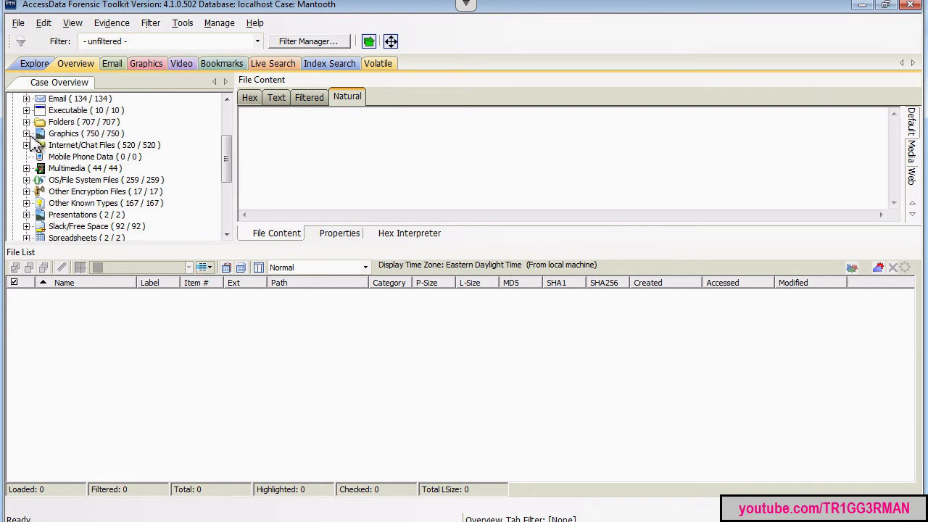
Step: Examine which mail stores are listed under Email Archives in the email view
{"action": "left_click", "coordinate": [112, 65]}
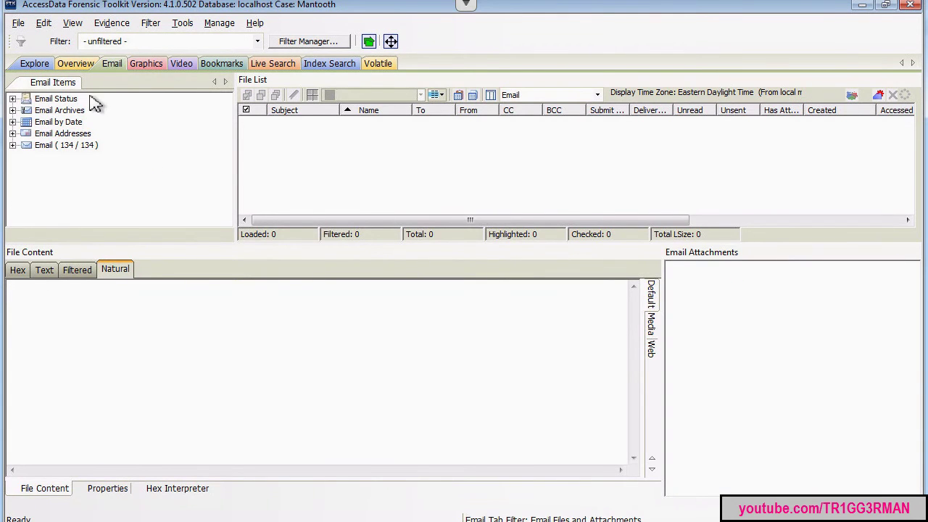
{"action": "left_click", "coordinate": [13, 111]}
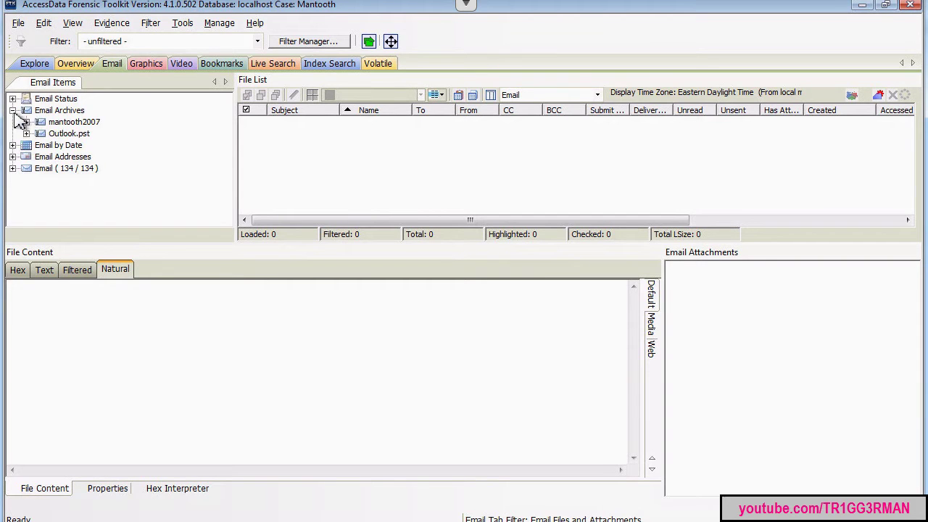
{"action": "left_click", "coordinate": [12, 110]}
Step: Examine the Senders and Recipients groups under Email Addresses, and collapse the Email Addresses tree again
{"action": "left_click", "coordinate": [12, 133]}
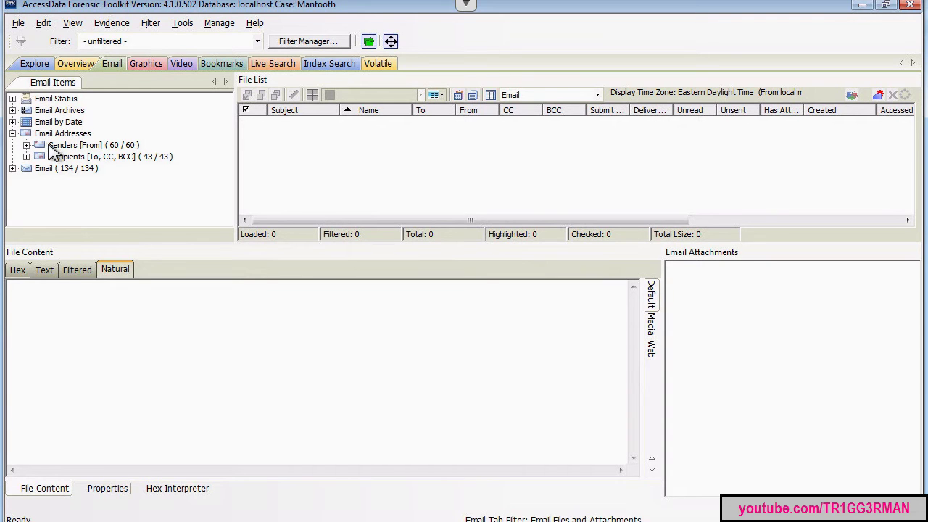
{"action": "left_click", "coordinate": [26, 145]}
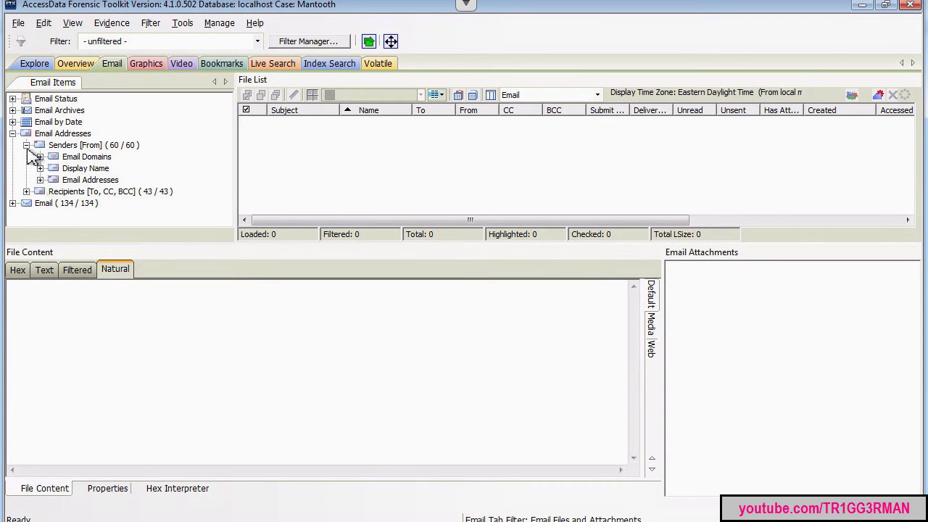
{"action": "left_click", "coordinate": [26, 192]}
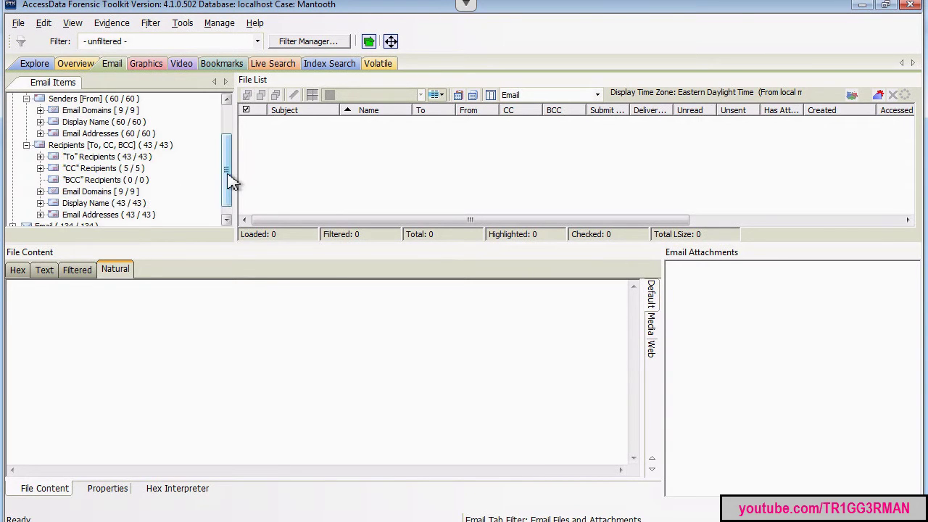
{"action": "left_click_drag", "start_coordinate": [227, 182], "coordinate": [227, 169]}
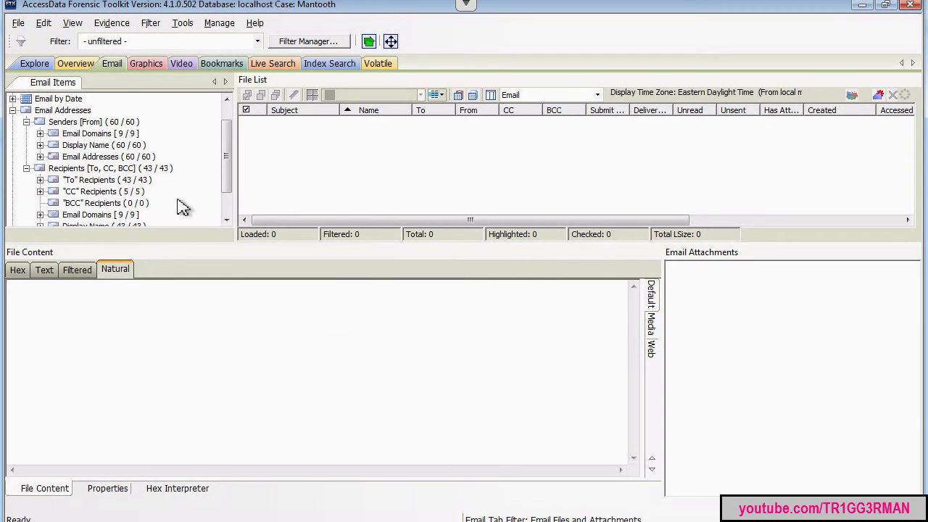
{"action": "mouse_move", "coordinate": [228, 161]}
{"action": "left_mouse_down"}
{"action": "mouse_move", "coordinate": [232, 186]}
{"action": "mouse_move", "coordinate": [228, 166]}
{"action": "left_mouse_up"}
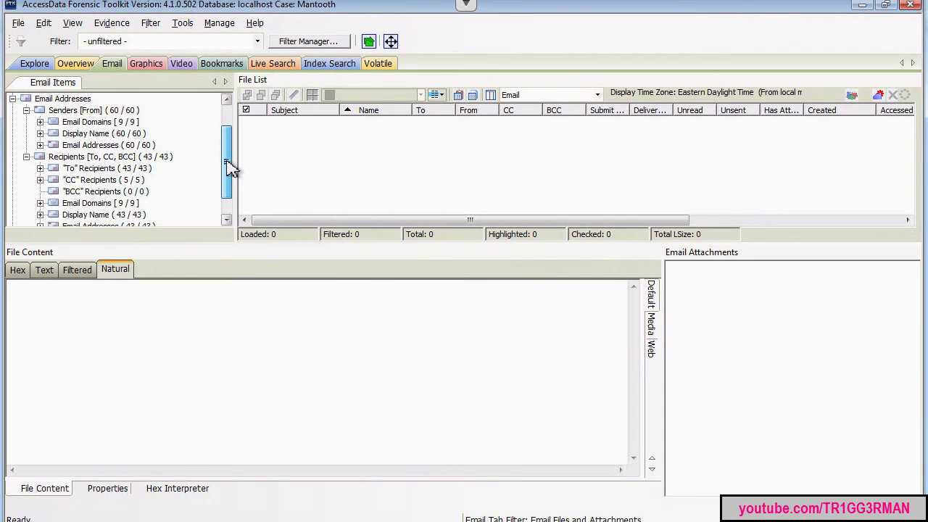
{"action": "left_click", "coordinate": [27, 157]}
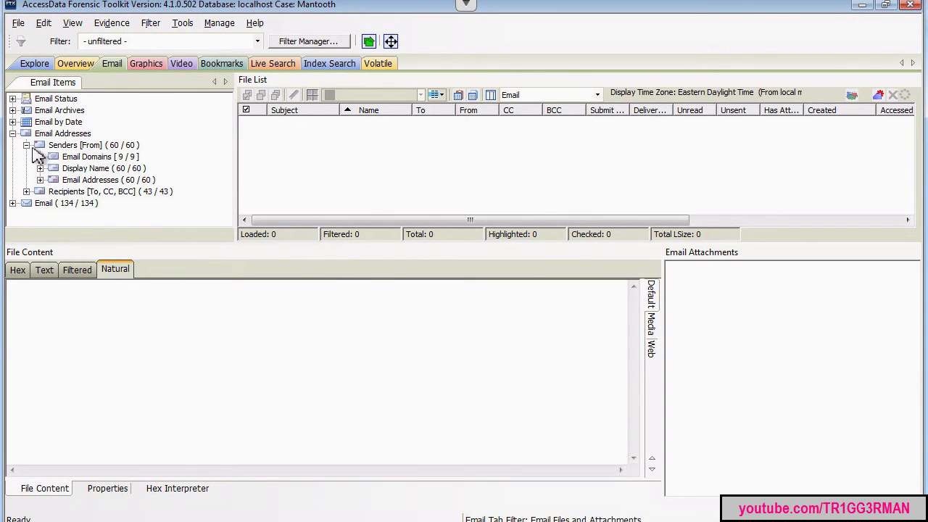
{"action": "left_click", "coordinate": [27, 145]}
{"action": "left_click", "coordinate": [13, 133]}
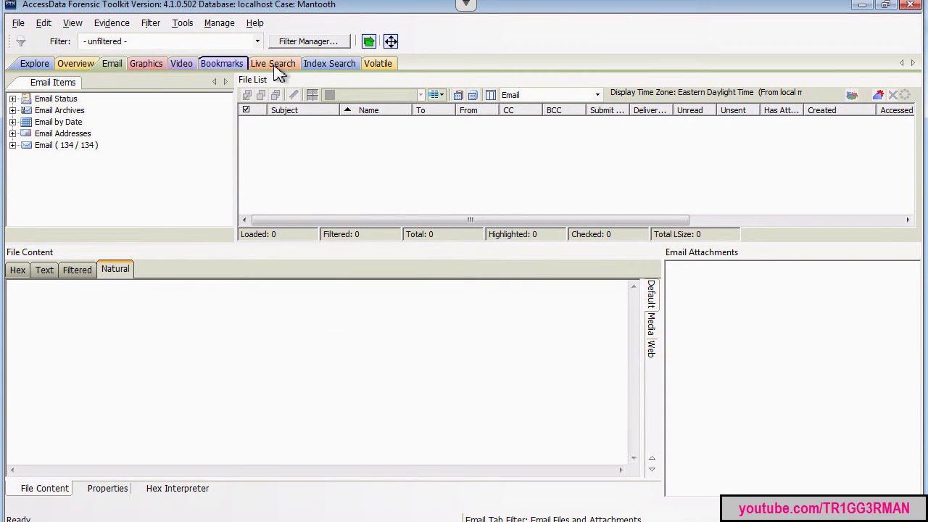
Step: Run an index search for the term "password" with all files included
{"action": "left_click", "coordinate": [326, 65]}
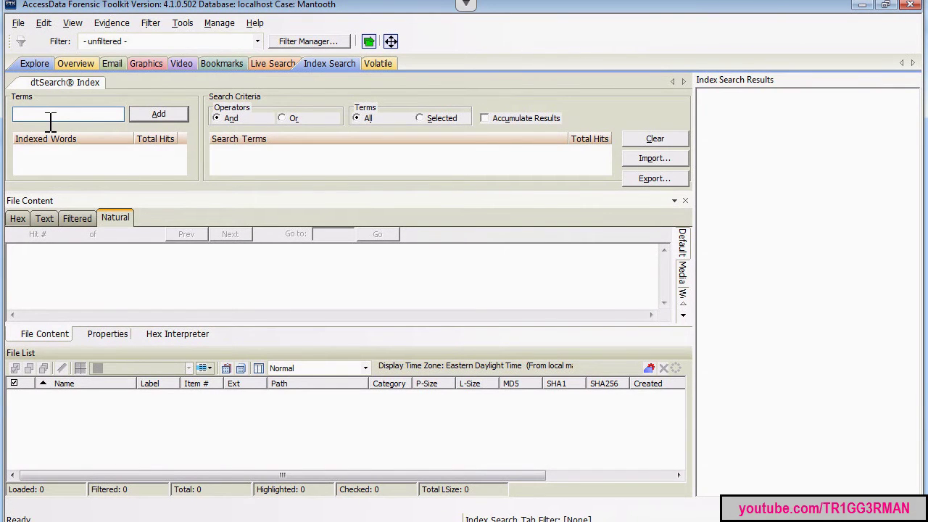
{"action": "left_click", "coordinate": [50, 116]}
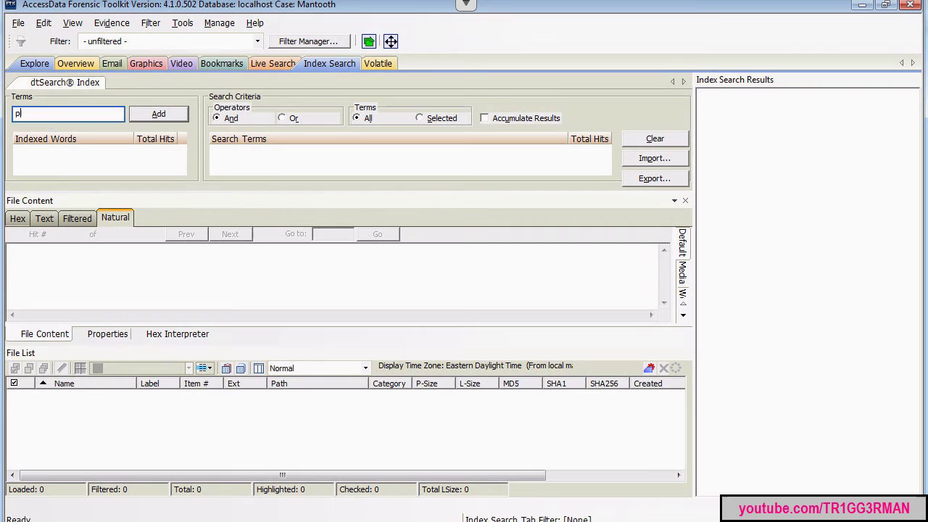
{"action": "type", "text": "password"}
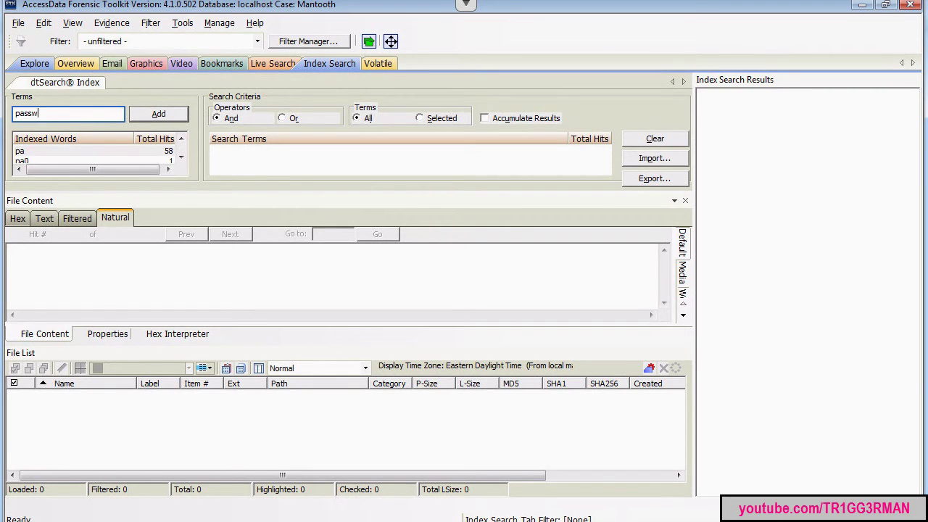
{"action": "left_click", "coordinate": [161, 116]}
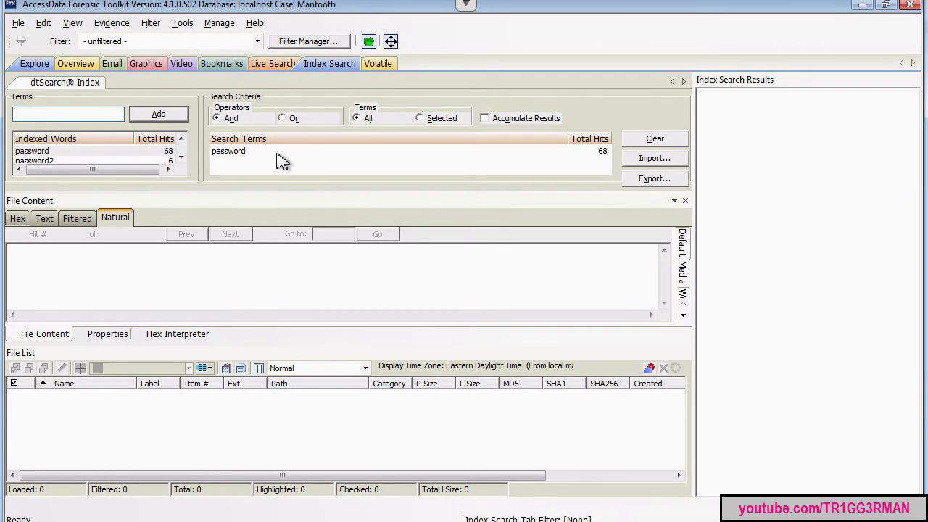
{"action": "double_click", "coordinate": [250, 159]}
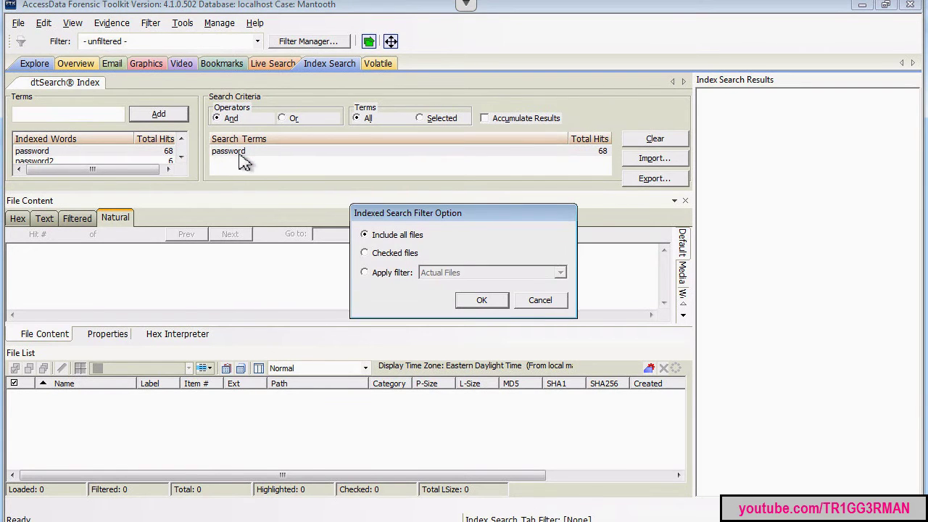
{"action": "left_click", "coordinate": [482, 301]}
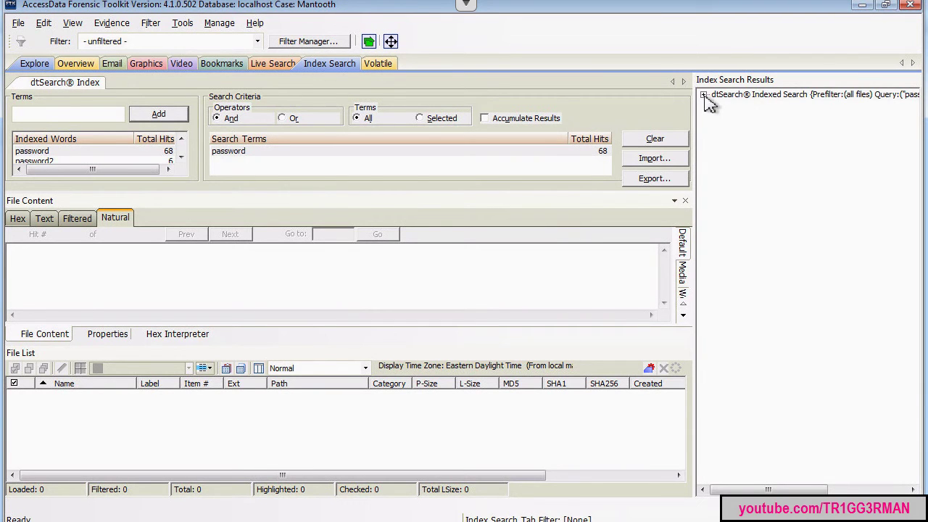
Step: Examine the "password" search hits by category in allocated and unallocated space, and collapse the results tree
{"action": "left_click", "coordinate": [704, 96]}
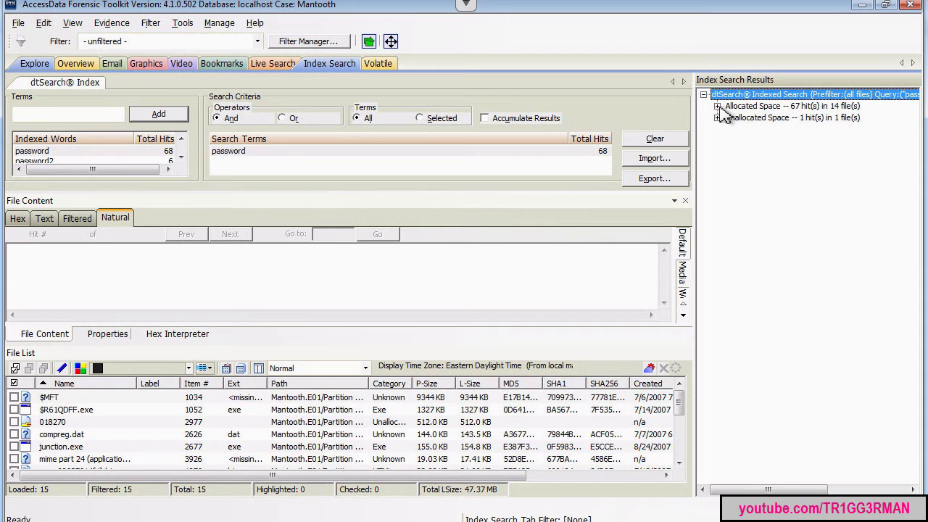
{"action": "left_click", "coordinate": [718, 106]}
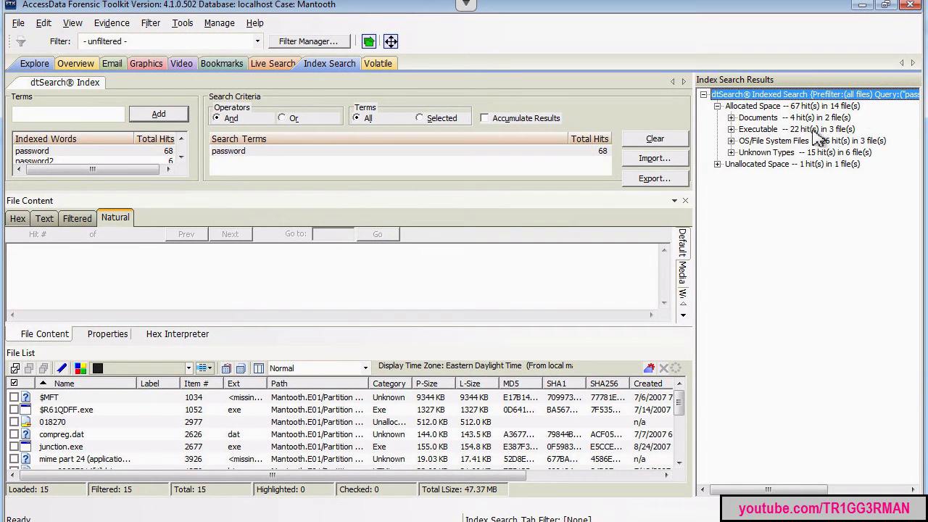
{"action": "left_click", "coordinate": [717, 165]}
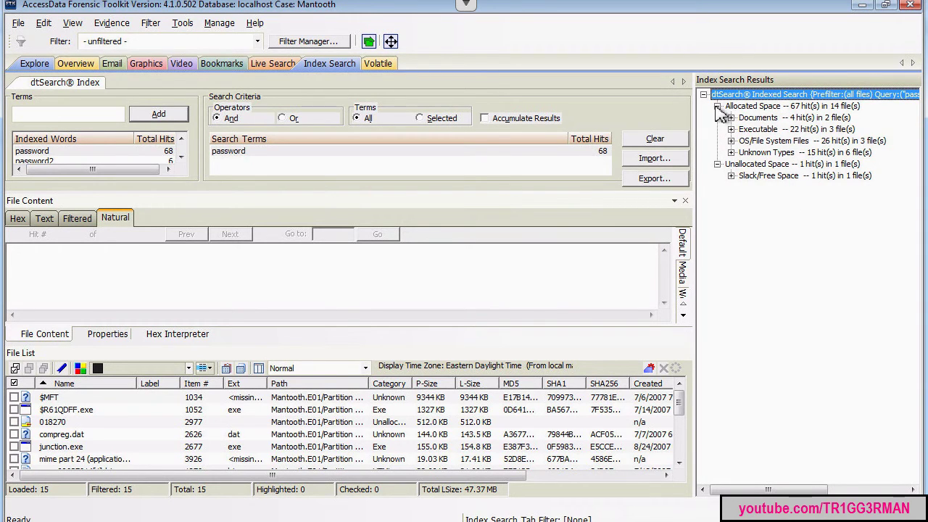
{"action": "left_click", "coordinate": [718, 106]}
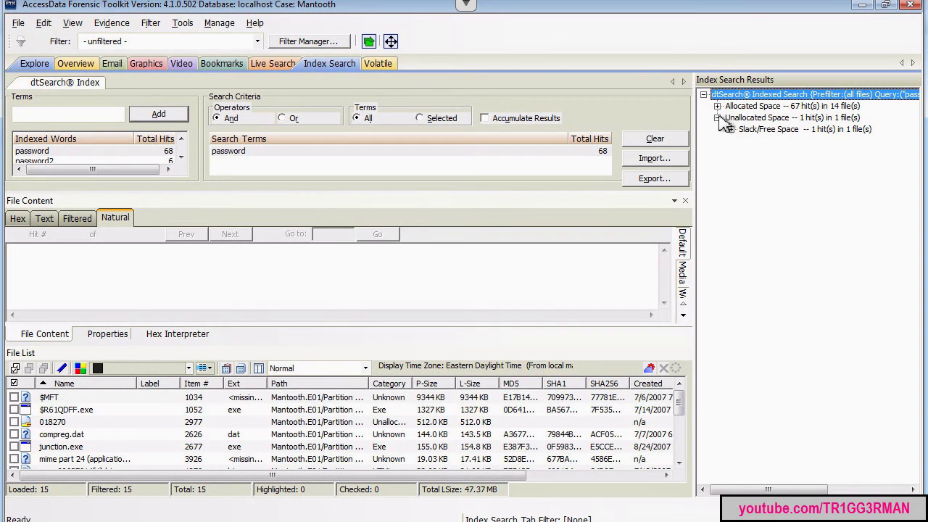
{"action": "left_click", "coordinate": [718, 118]}
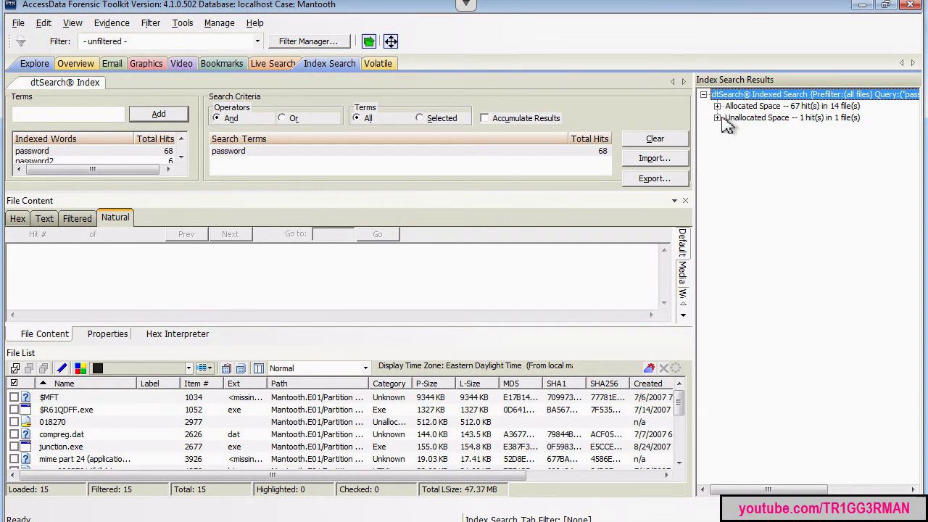
{"action": "left_click", "coordinate": [704, 95]}
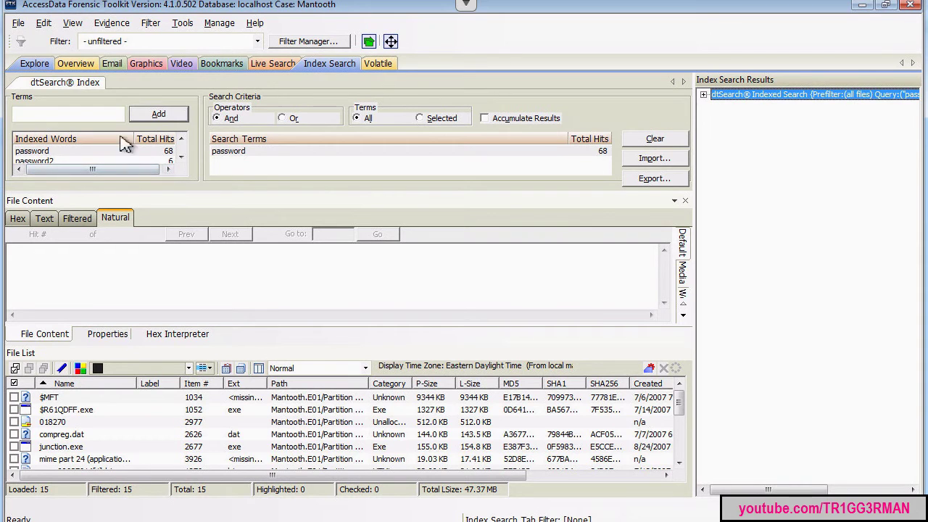
Step: Collapse Email Status in the case overview and list the Windows NT Registry files under OS/File System Files
{"action": "left_click", "coordinate": [75, 65]}
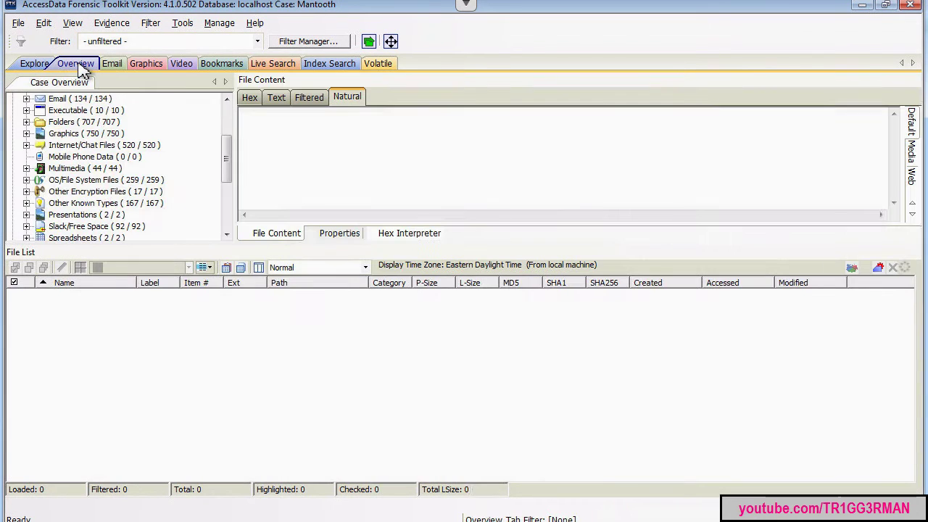
{"action": "left_click_drag", "start_coordinate": [228, 160], "coordinate": [229, 221]}
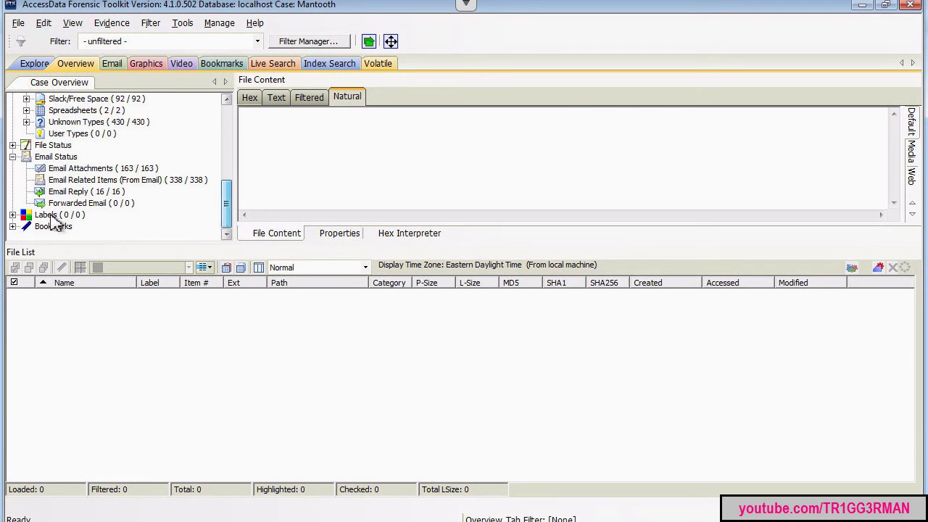
{"action": "left_click", "coordinate": [12, 157]}
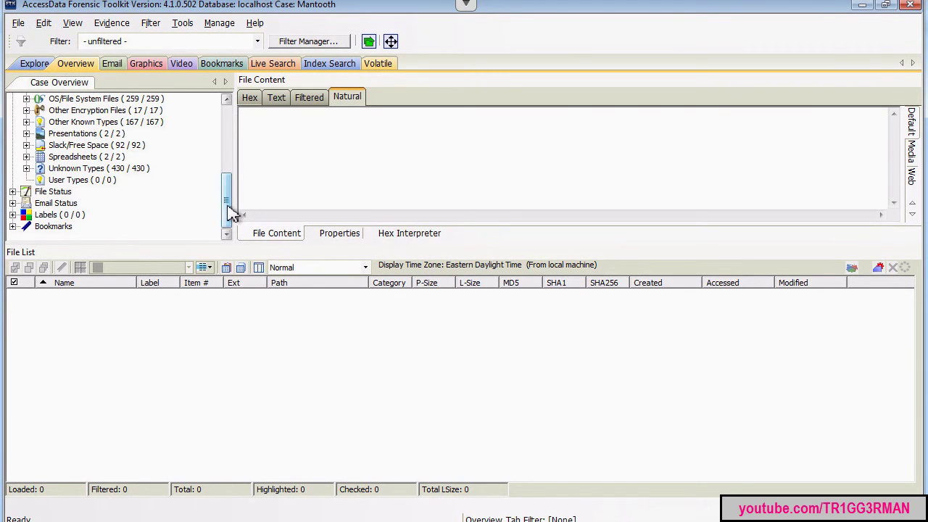
{"action": "left_click_drag", "start_coordinate": [232, 210], "coordinate": [223, 181]}
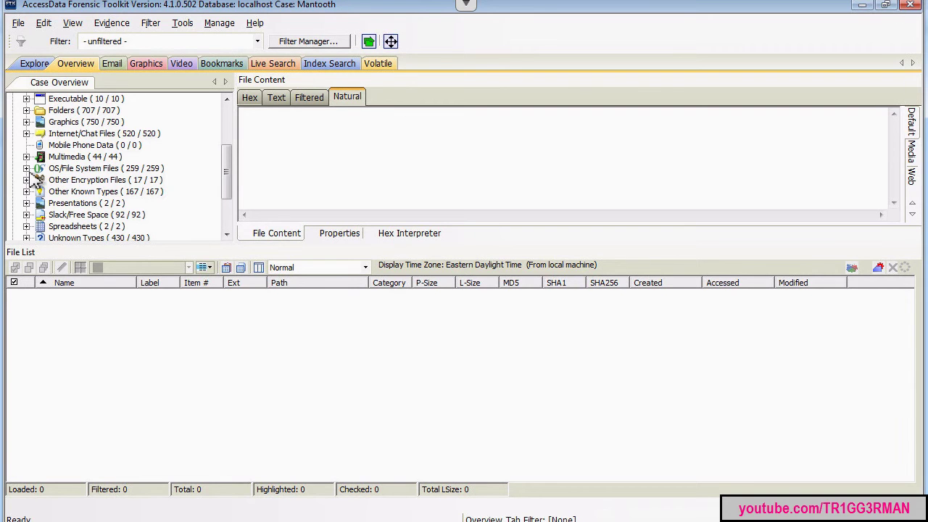
{"action": "left_click", "coordinate": [26, 169]}
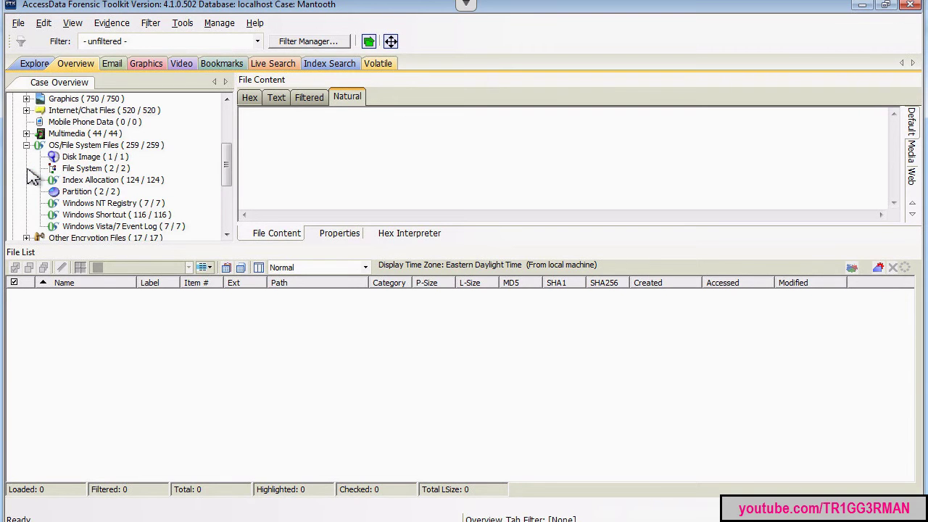
{"action": "left_click", "coordinate": [108, 205]}
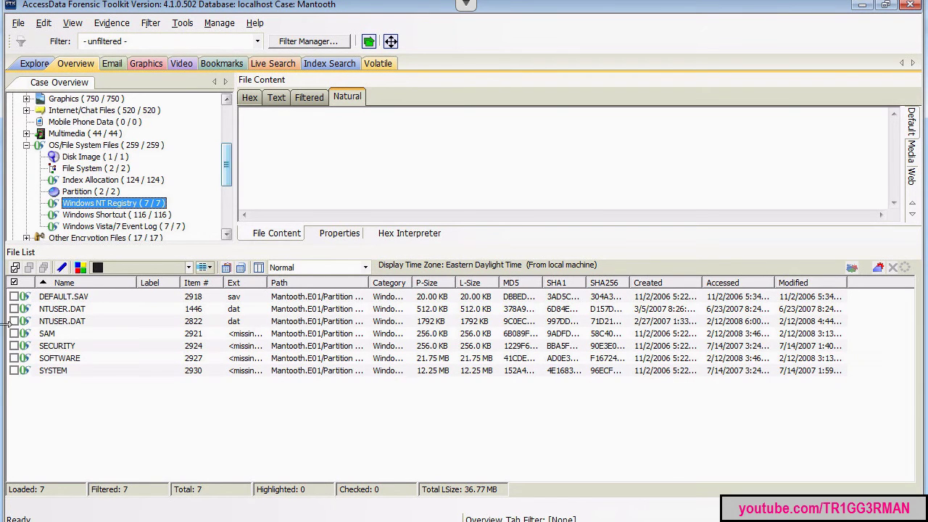
Step: Examine the user account information in the SAM registry file, enlarging the file content area for reading
{"action": "left_click", "coordinate": [48, 334]}
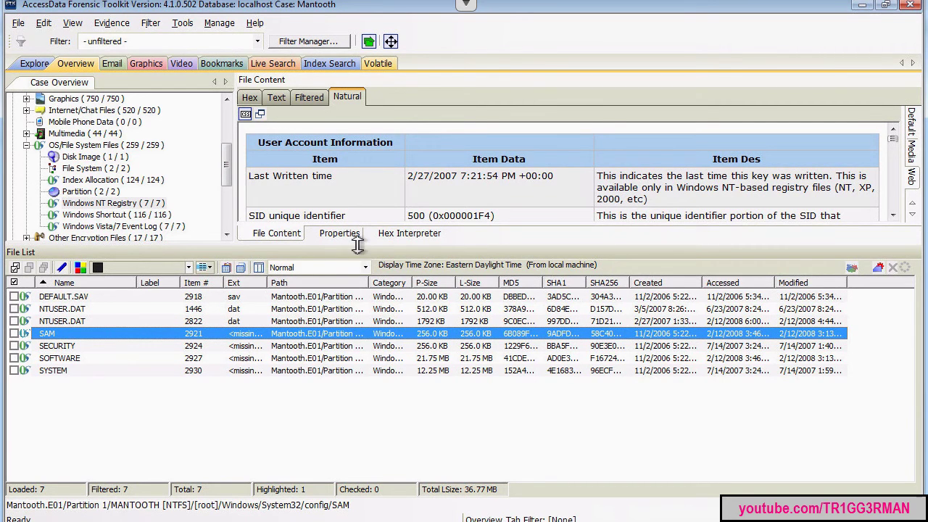
{"action": "left_click_drag", "start_coordinate": [357, 245], "coordinate": [358, 285]}
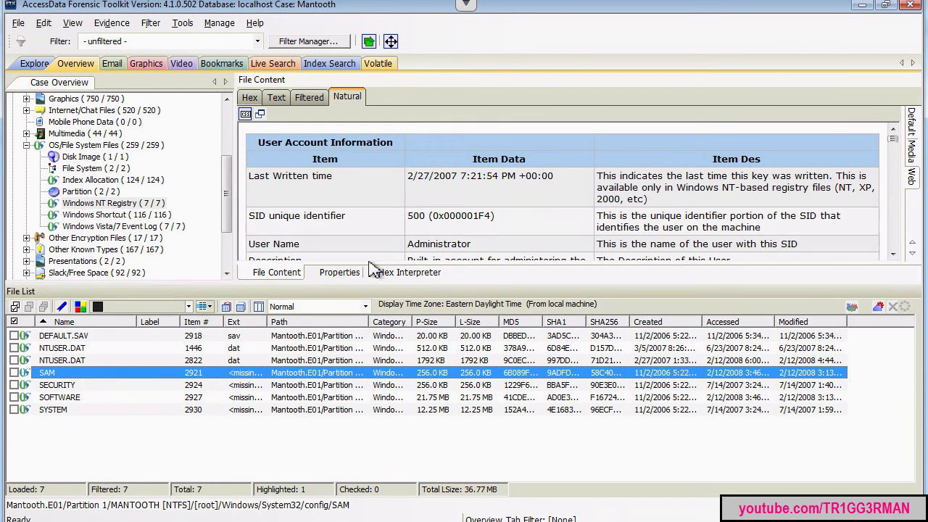
{"action": "scroll", "coordinate": [905, 151], "scroll_direction": "down", "scroll_amount": 5}
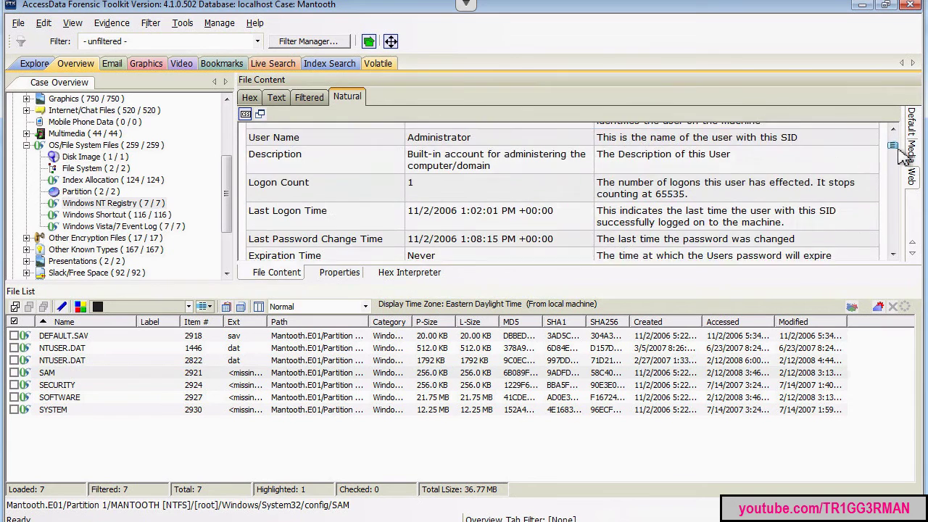
{"action": "scroll", "coordinate": [905, 153], "scroll_direction": "up", "scroll_amount": 5}
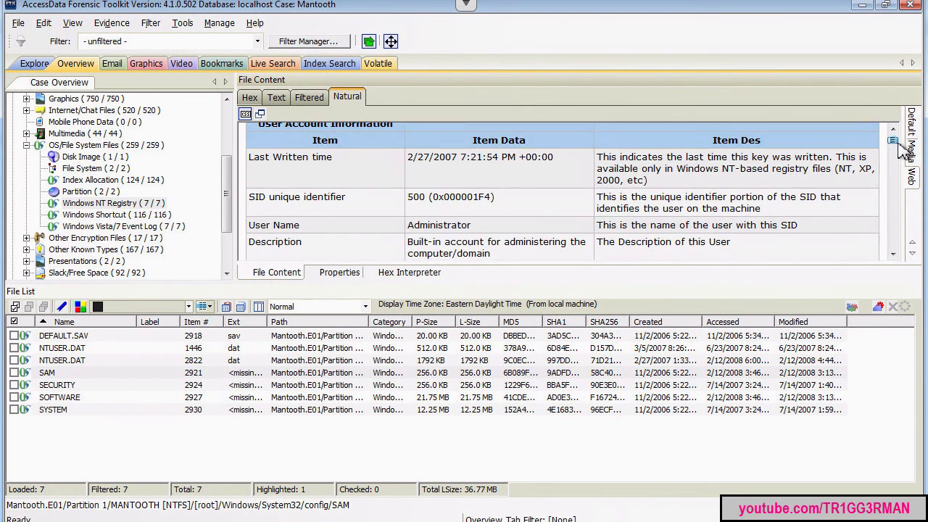
{"action": "scroll", "coordinate": [905, 149], "scroll_direction": "down", "scroll_amount": 20}
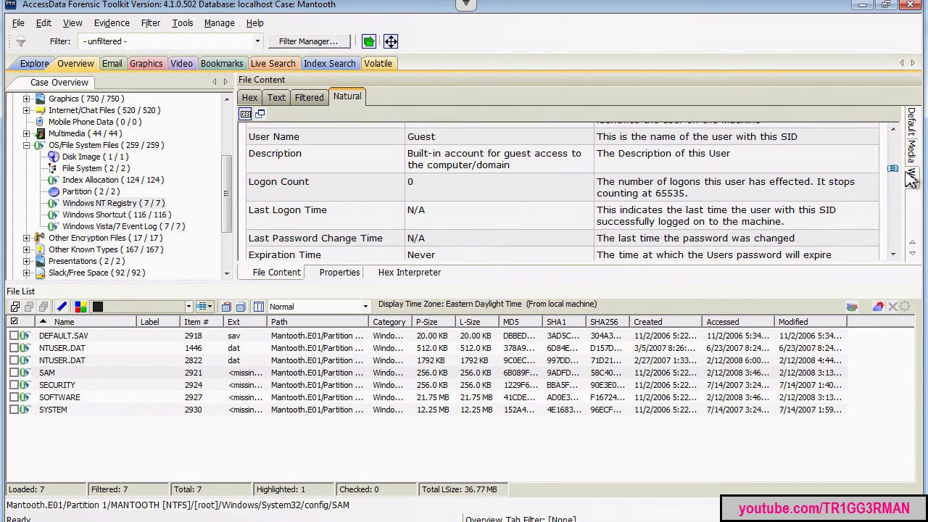
{"action": "scroll", "coordinate": [912, 178], "scroll_direction": "up", "scroll_amount": 4}
{"action": "scroll", "coordinate": [912, 167], "scroll_direction": "down", "scroll_amount": 1}
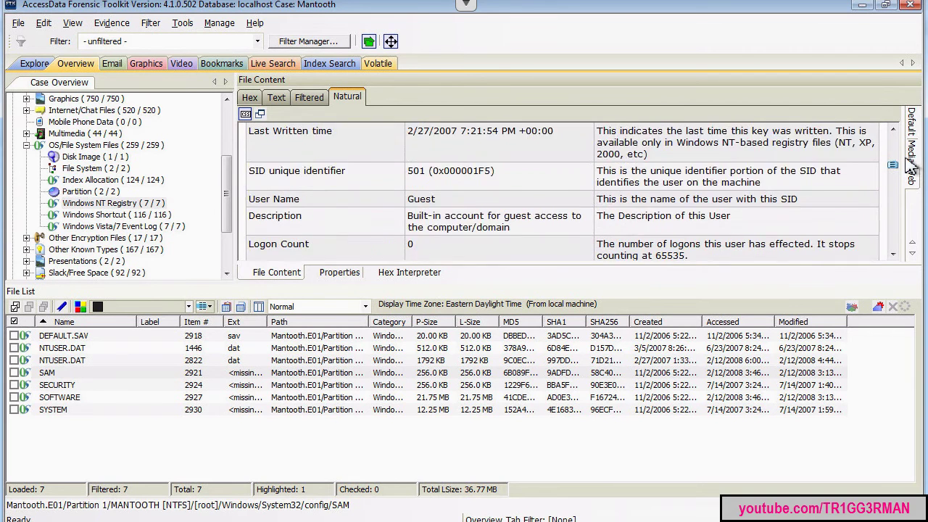
{"action": "scroll", "coordinate": [911, 167], "scroll_direction": "up", "scroll_amount": 10}
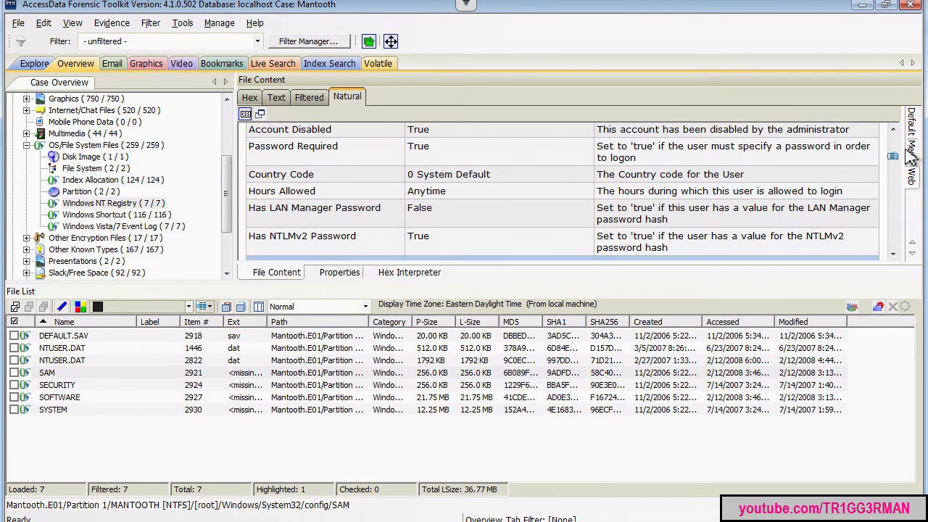
Step: Open the SAM file in AccessData Registry Viewer
{"action": "left_click", "coordinate": [48, 374]}
{"action": "right_click", "coordinate": [48, 374]}
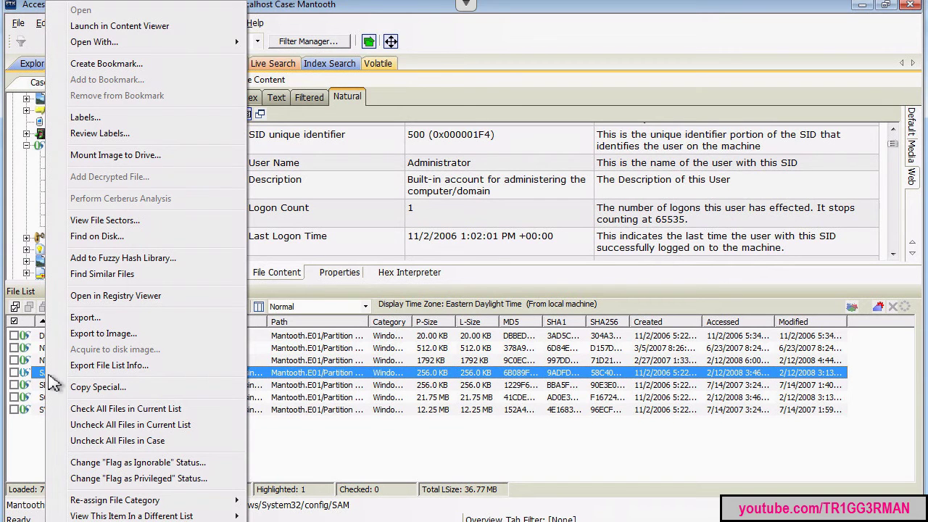
{"action": "left_click", "coordinate": [159, 298]}
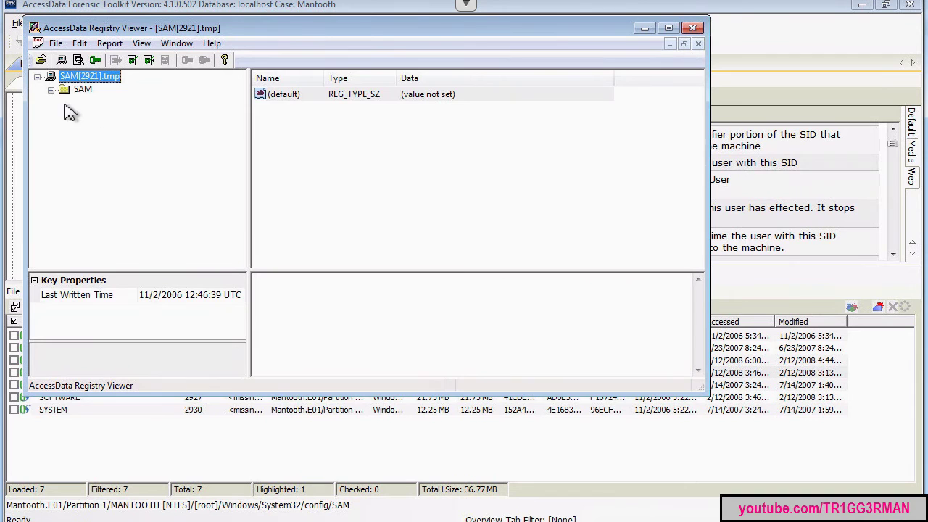
Step: Expand the SAM hive through Domains, Account and Users to list the account names under Names
{"action": "left_click", "coordinate": [50, 89]}
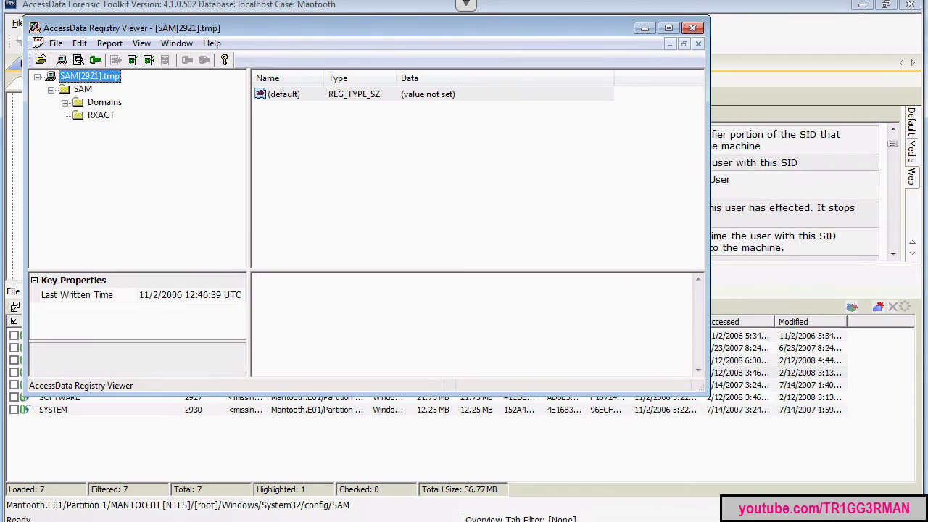
{"action": "left_click", "coordinate": [64, 102]}
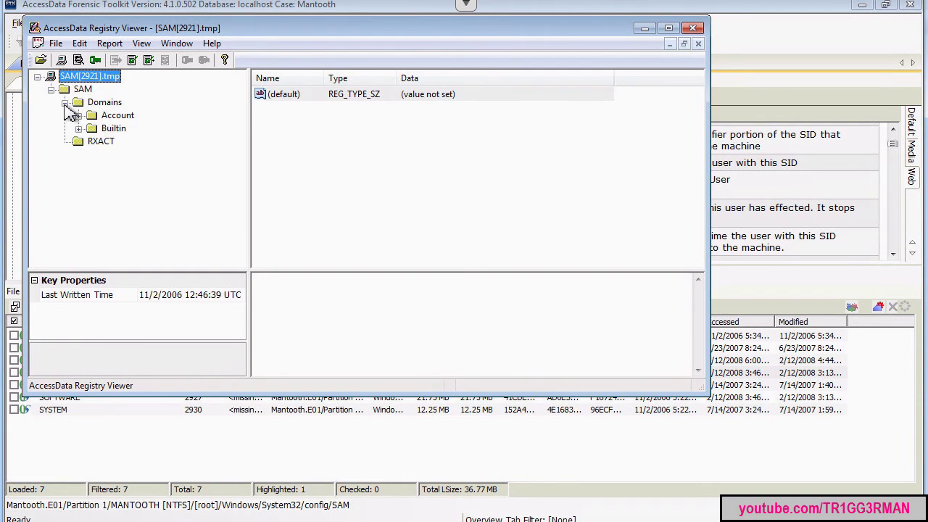
{"action": "left_click", "coordinate": [79, 116]}
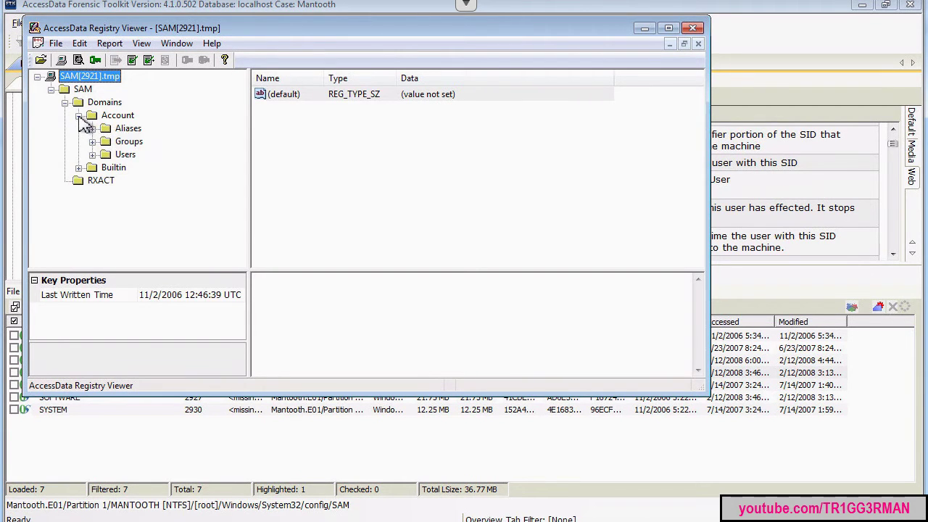
{"action": "left_click", "coordinate": [92, 155]}
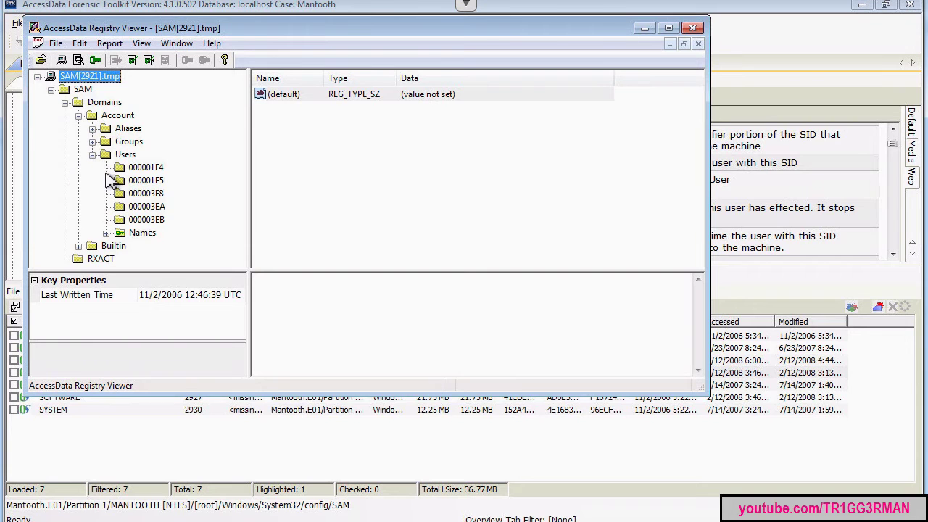
{"action": "left_click", "coordinate": [106, 232]}
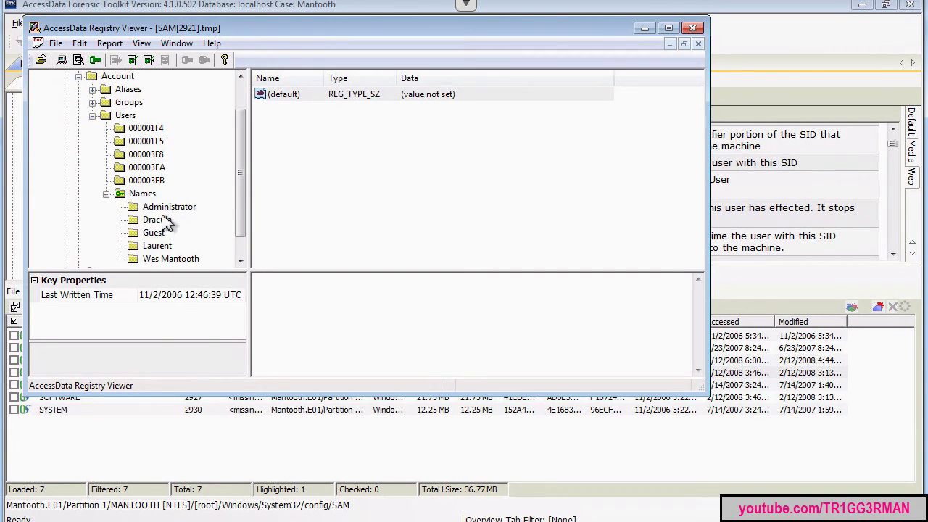
{"action": "scroll", "coordinate": [243, 190], "scroll_direction": "down", "scroll_amount": 1}
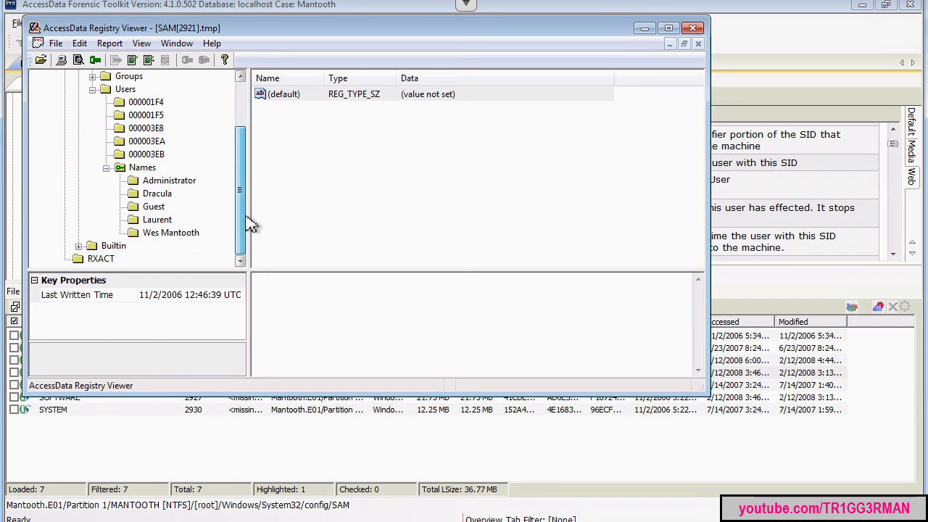
Step: Look up the case subject's entry under Names, examine the key properties of user key 000003E8, and exit Registry Viewer
{"action": "left_click", "coordinate": [166, 237]}
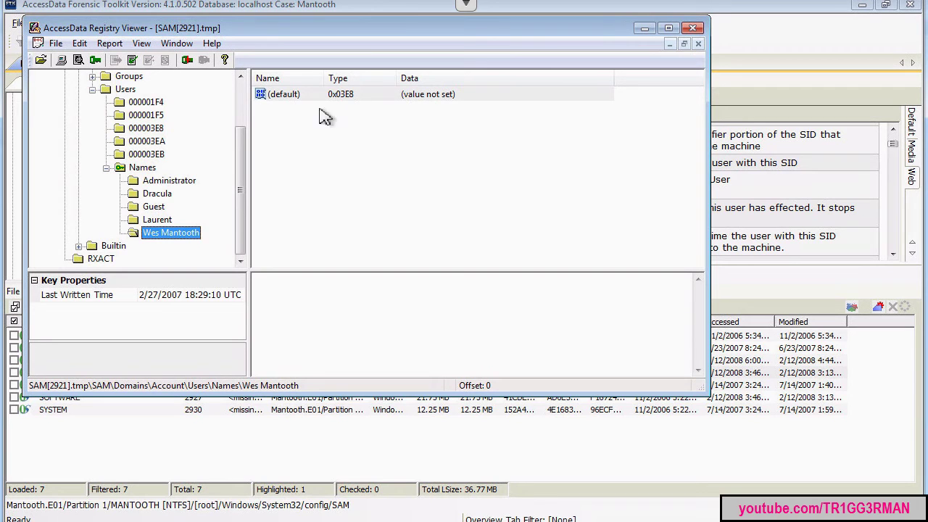
{"action": "left_click", "coordinate": [149, 128]}
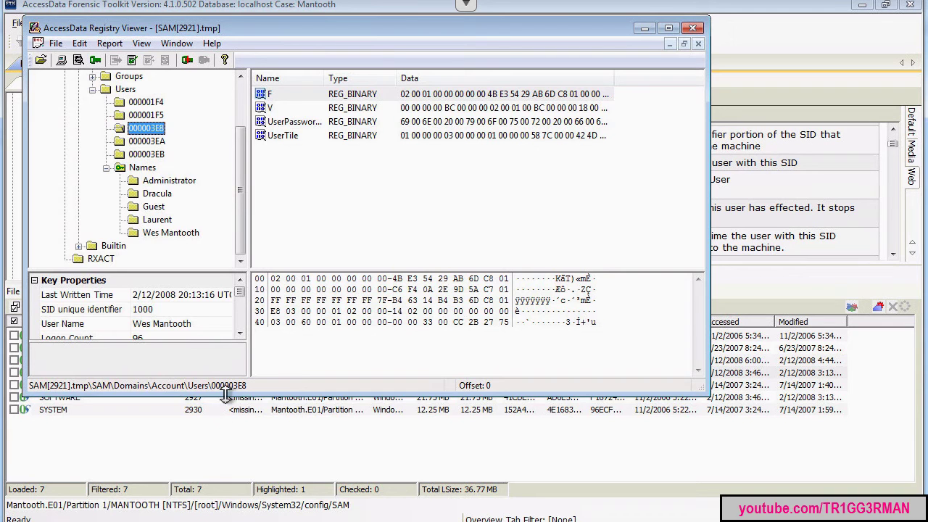
{"action": "left_click_drag", "start_coordinate": [226, 396], "coordinate": [226, 519]}
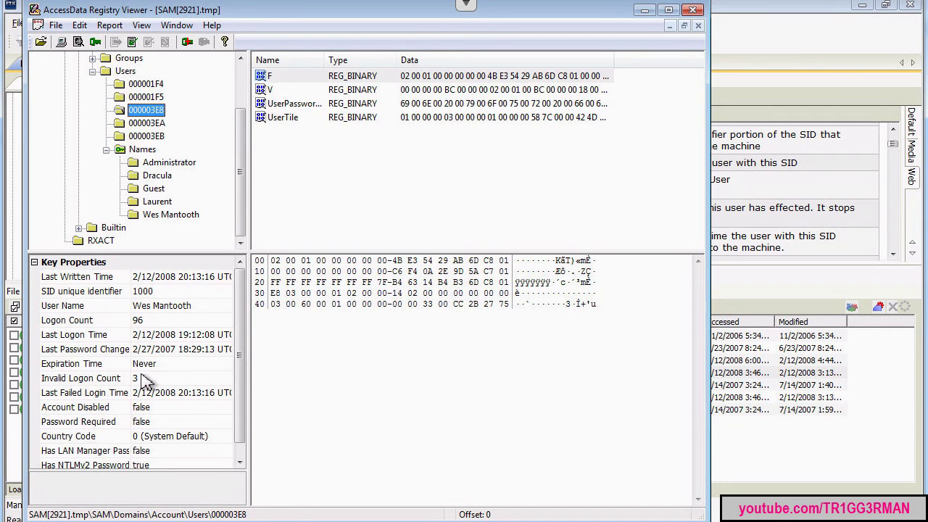
{"action": "left_click_drag", "start_coordinate": [245, 400], "coordinate": [244, 432]}
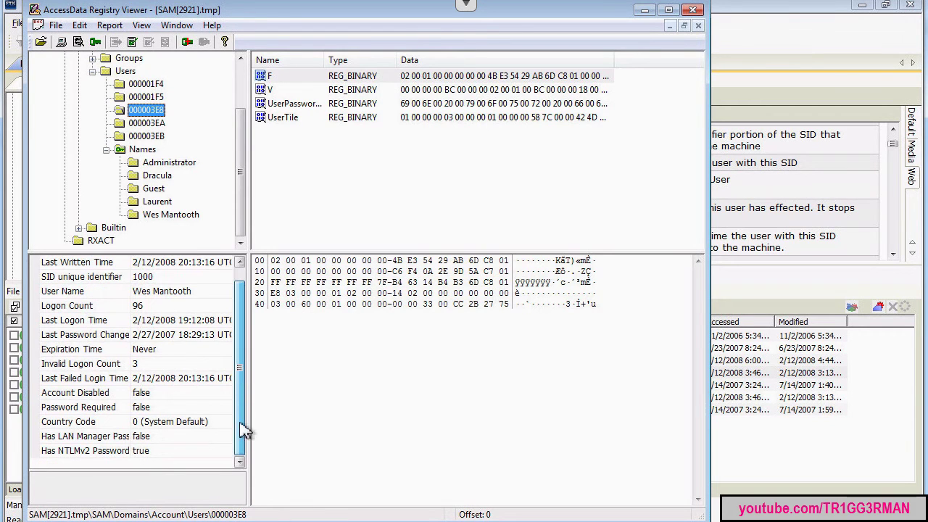
{"action": "left_click_drag", "start_coordinate": [242, 362], "coordinate": [242, 312]}
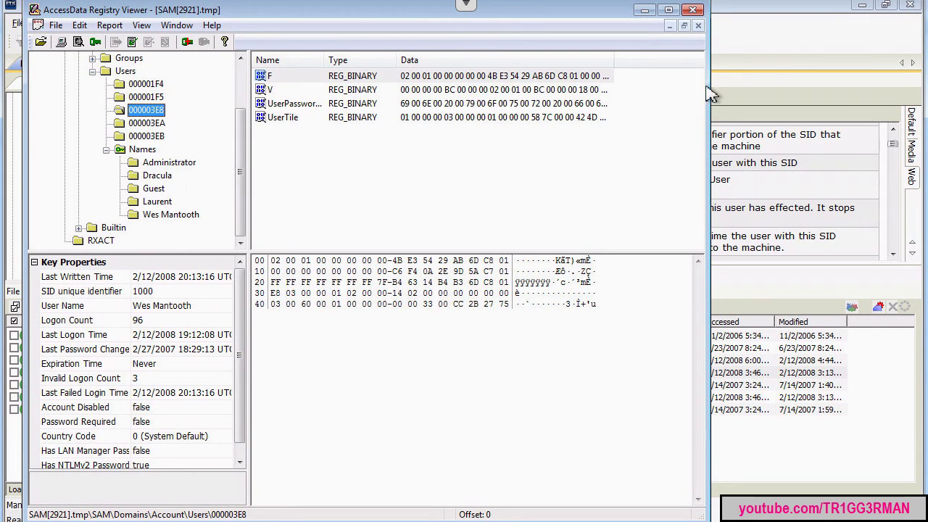
{"action": "left_click", "coordinate": [694, 11]}
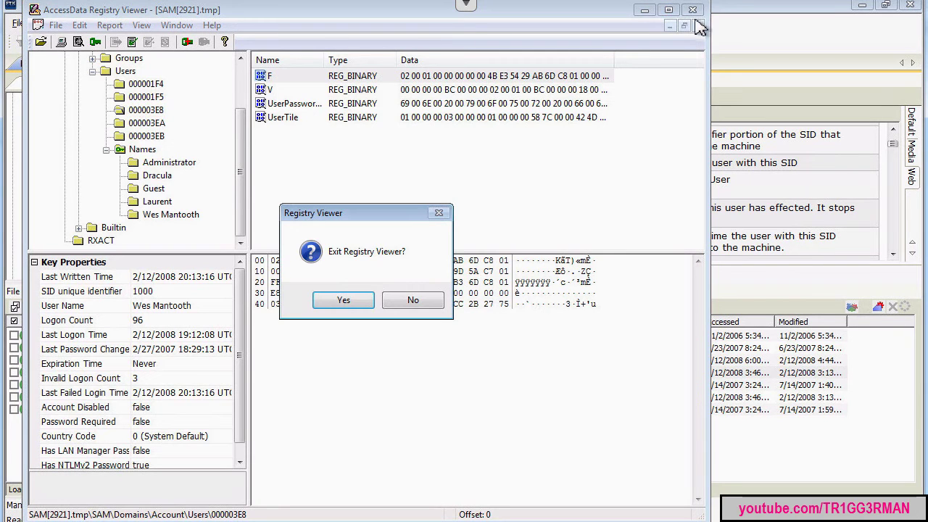
{"action": "left_click", "coordinate": [343, 301]}
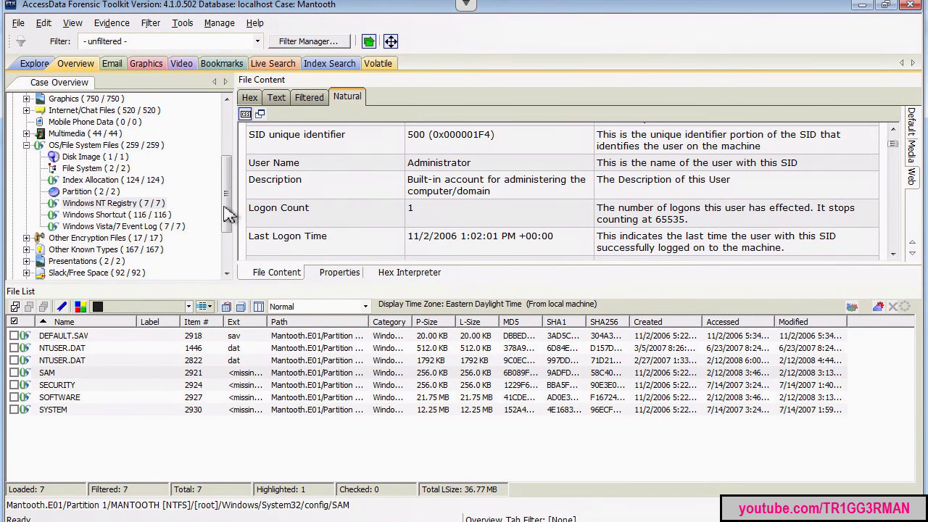
Step: Filter the Documents category to Deleted Files and view the content of My Confession.txt
{"action": "left_click_drag", "start_coordinate": [233, 183], "coordinate": [228, 128]}
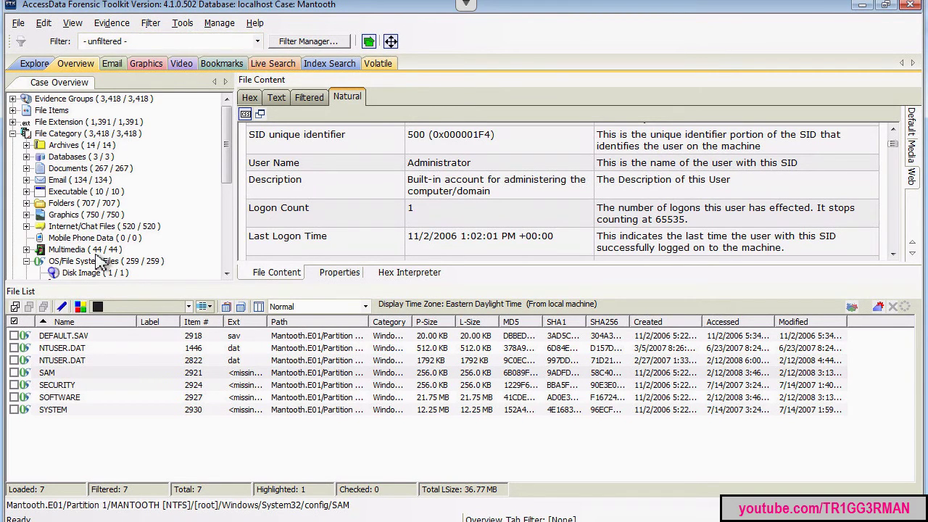
{"action": "left_click", "coordinate": [91, 168]}
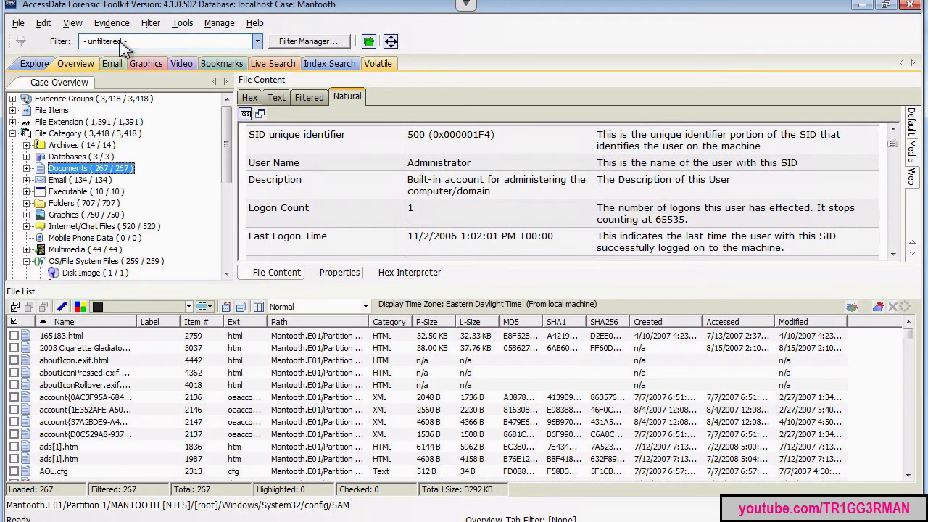
{"action": "left_click", "coordinate": [257, 42]}
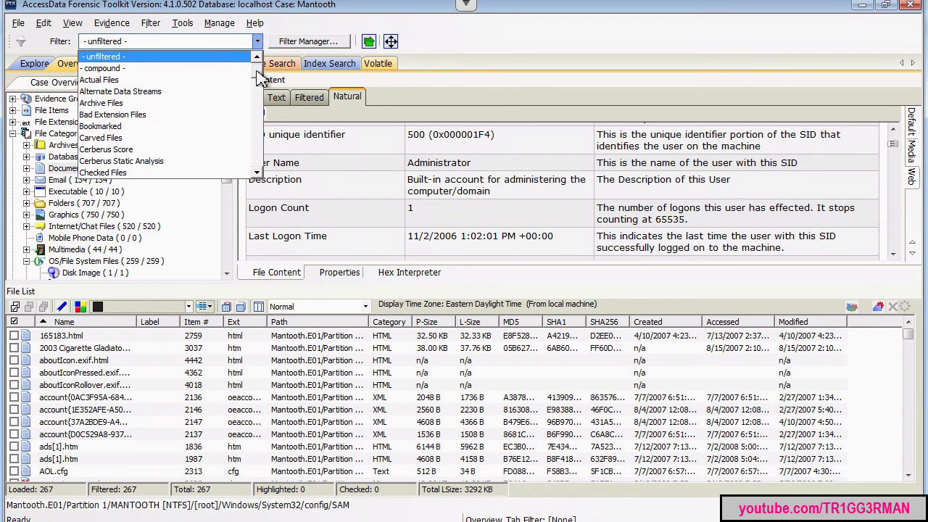
{"action": "scroll", "coordinate": [263, 81], "scroll_direction": "down", "scroll_amount": 3}
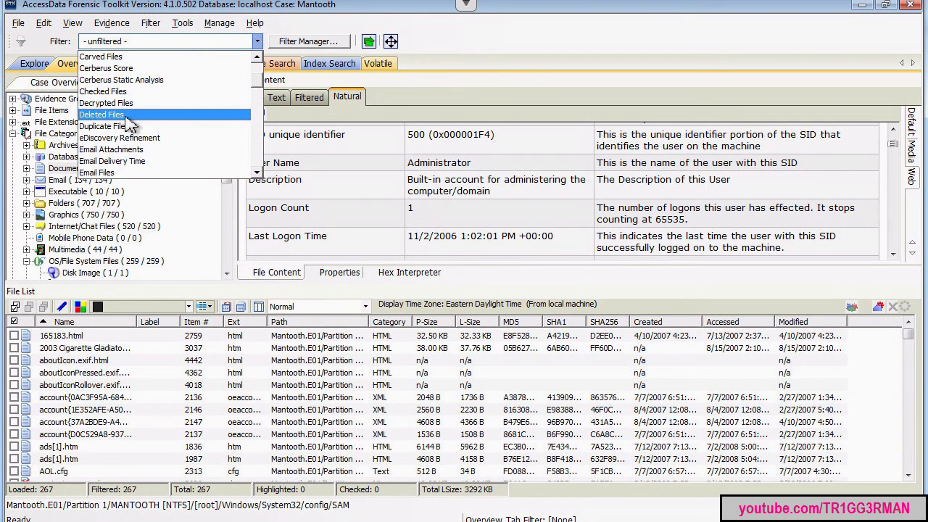
{"action": "left_click", "coordinate": [101, 114]}
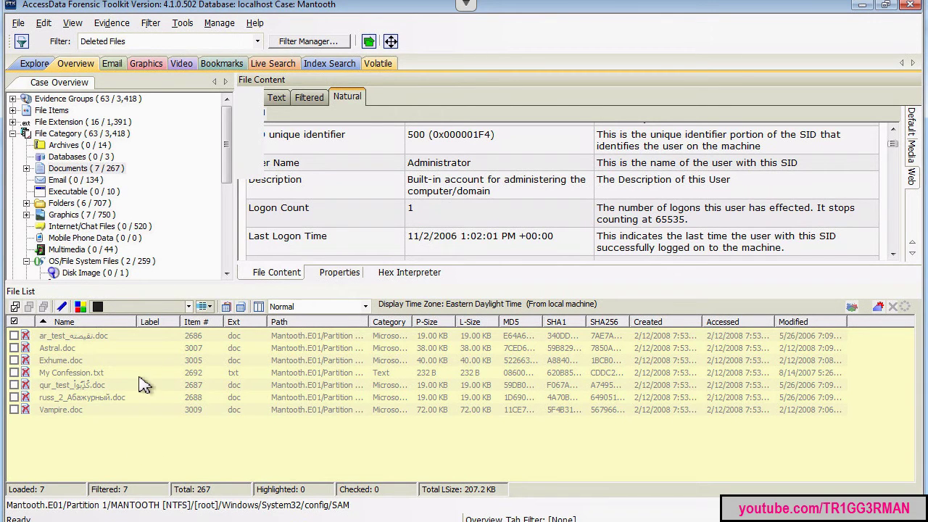
{"action": "left_click", "coordinate": [80, 373]}
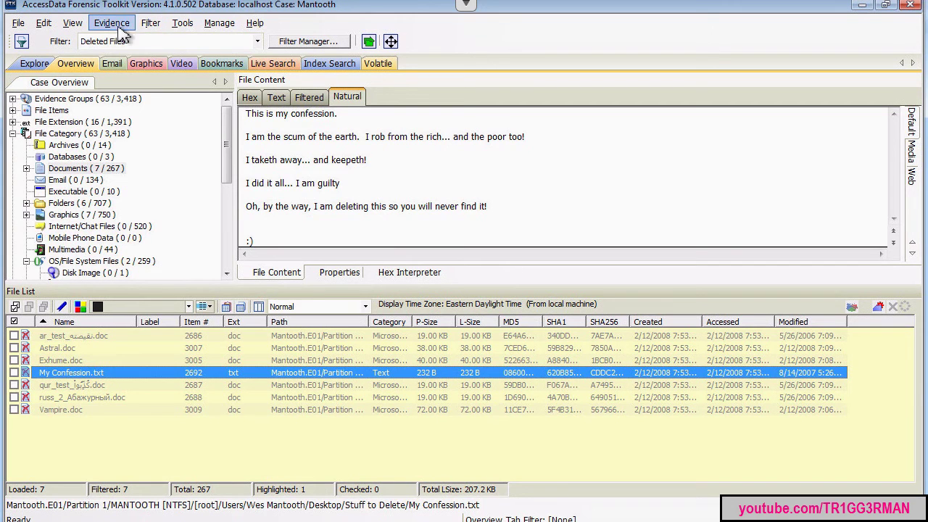
Step: Remove the Deleted Files filter from the case by setting it to unfiltered
{"action": "left_click", "coordinate": [257, 42]}
{"action": "scroll", "coordinate": [218, 80], "scroll_direction": "up", "scroll_amount": 5}
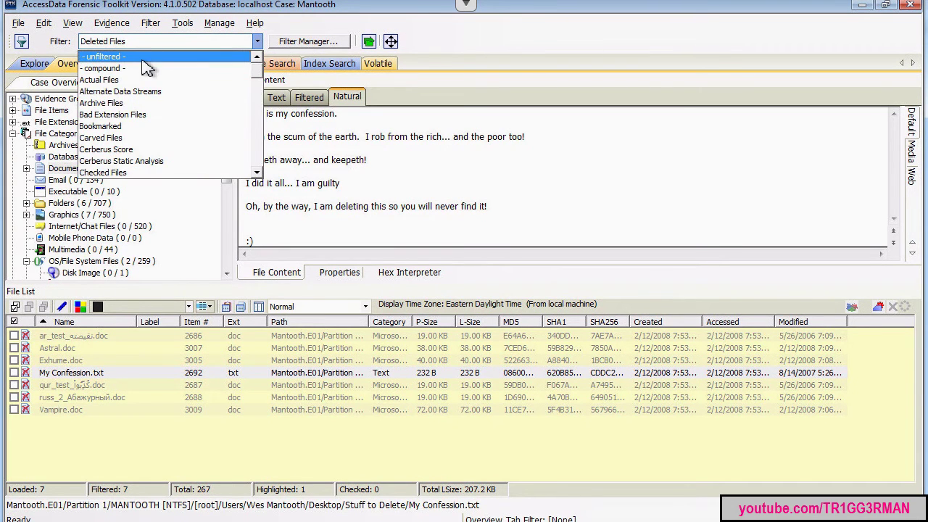
{"action": "left_click", "coordinate": [145, 57]}
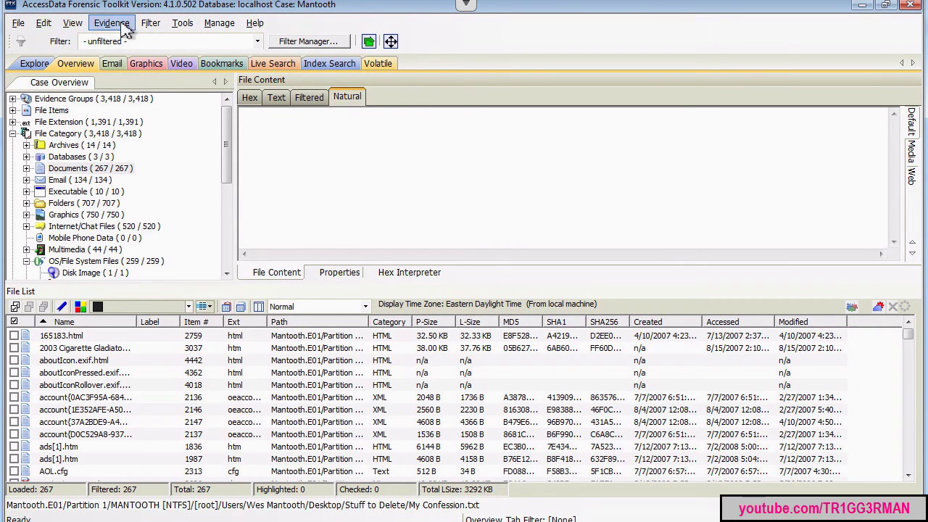
Step: Set up an Additional Analysis of all items with KFF and Recheck previously processed items enabled
{"action": "left_click", "coordinate": [122, 24]}
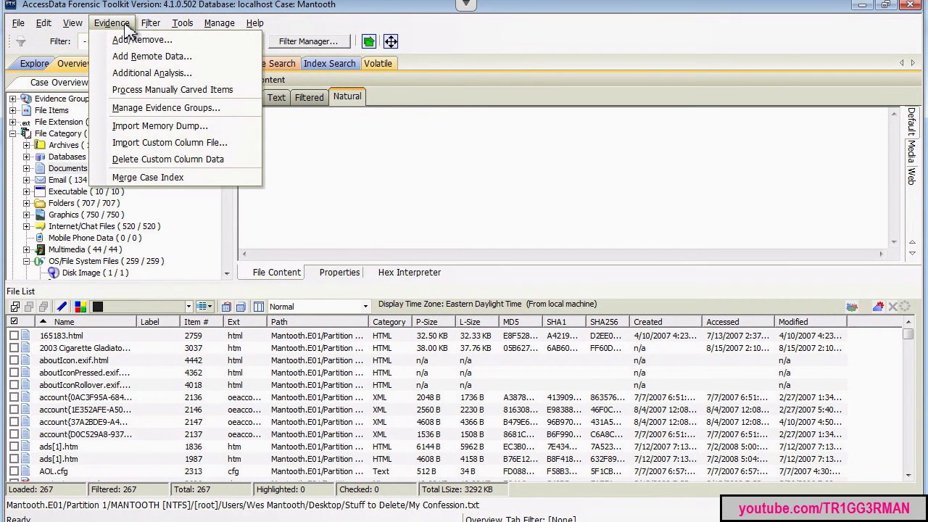
{"action": "left_click", "coordinate": [145, 75]}
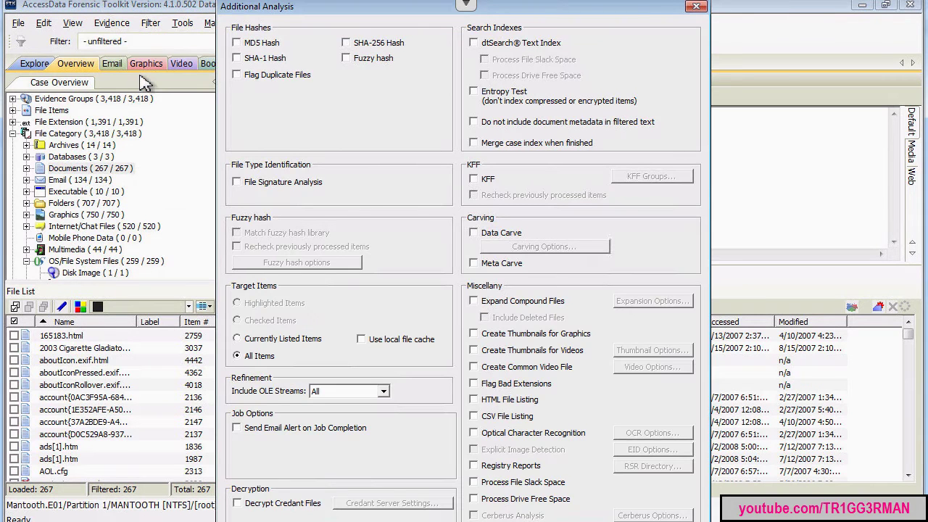
{"action": "left_click", "coordinate": [475, 180]}
{"action": "left_click", "coordinate": [475, 195]}
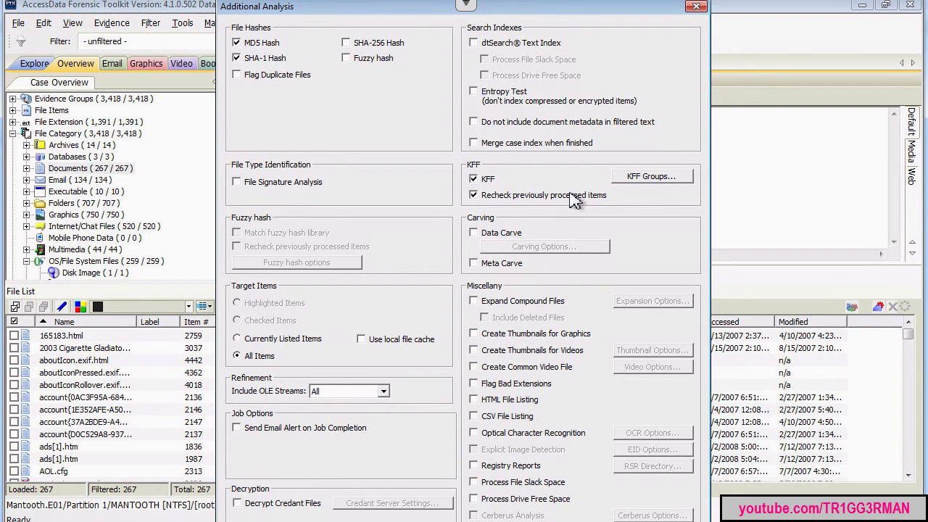
Step: Review the defined KFF groups and sets, then run the KFF analysis job and close its processing status
{"action": "left_click", "coordinate": [652, 178]}
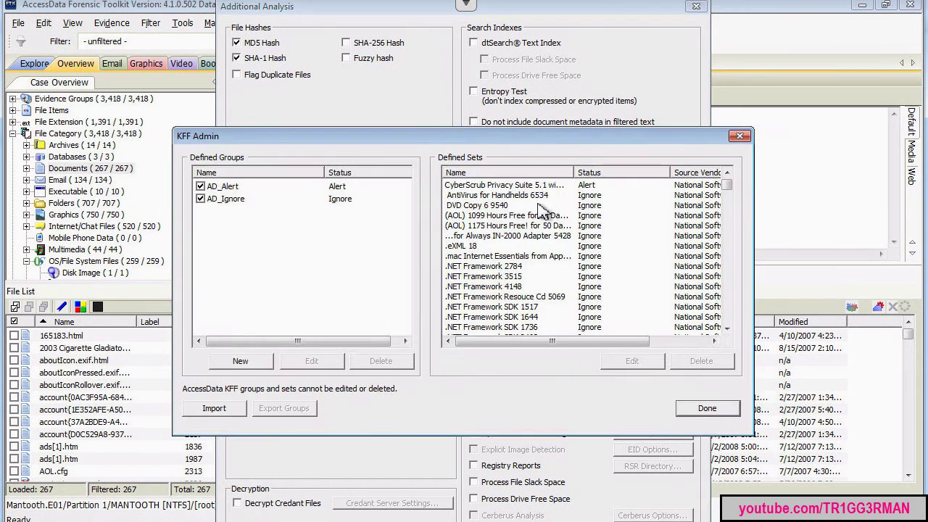
{"action": "left_click_drag", "start_coordinate": [508, 344], "coordinate": [484, 339]}
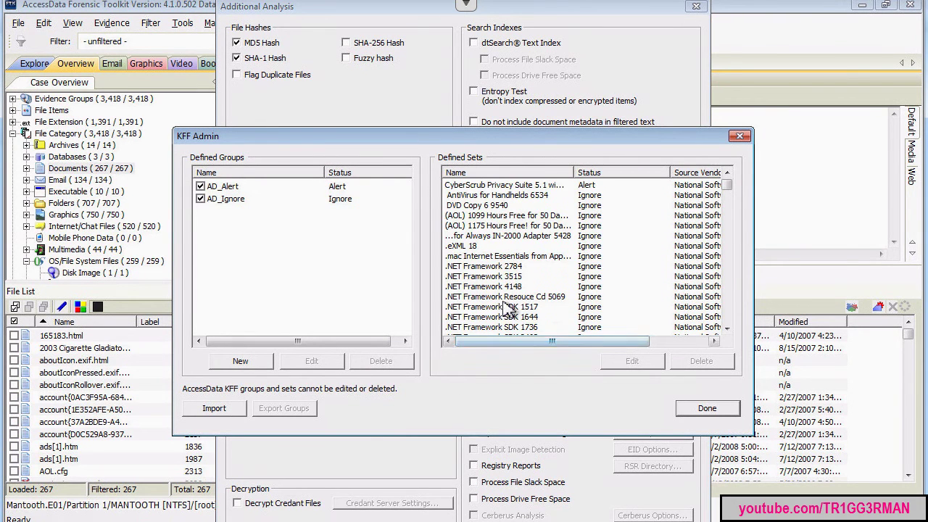
{"action": "left_click_drag", "start_coordinate": [543, 350], "coordinate": [493, 339]}
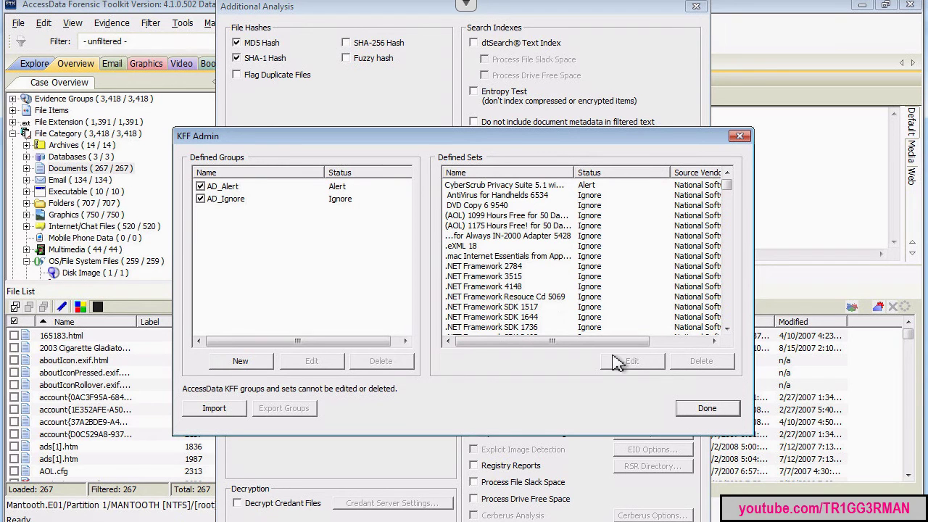
{"action": "left_click", "coordinate": [709, 409]}
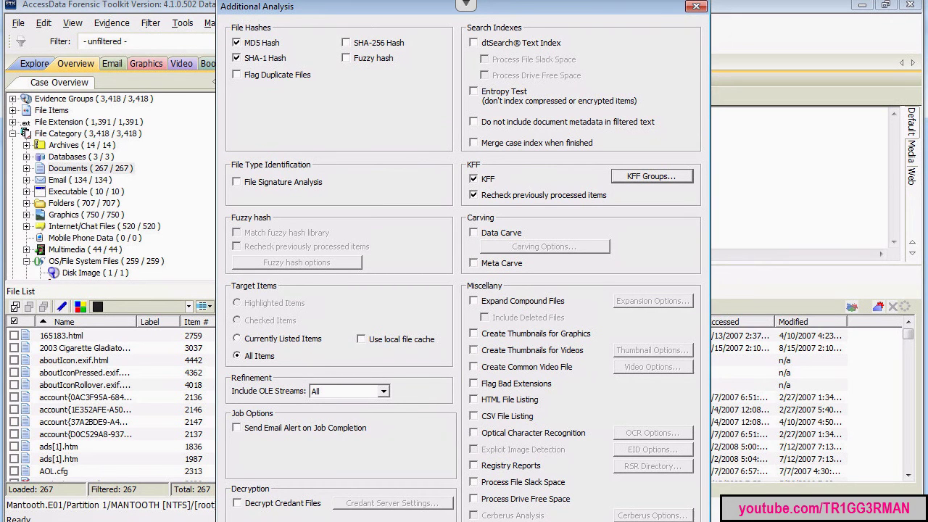
{"action": "left_click", "coordinate": [885, 4]}
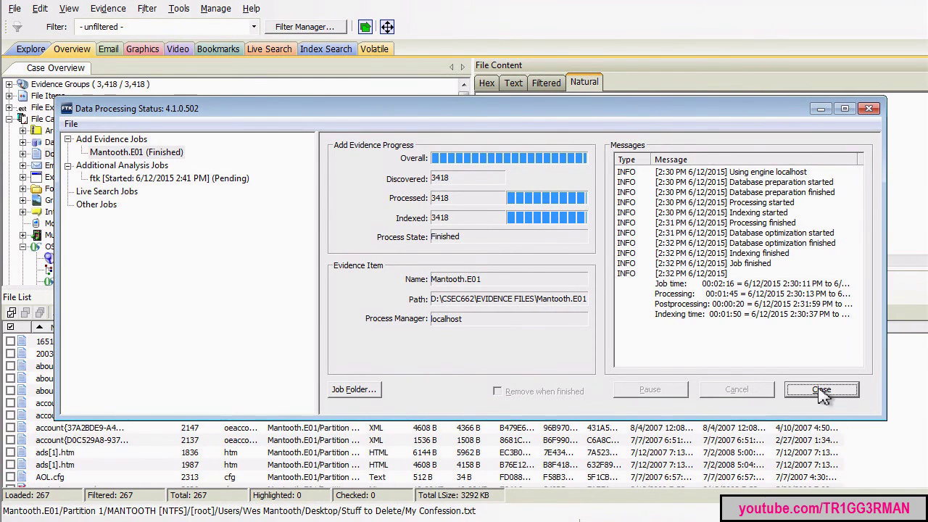
{"action": "left_click", "coordinate": [823, 392]}
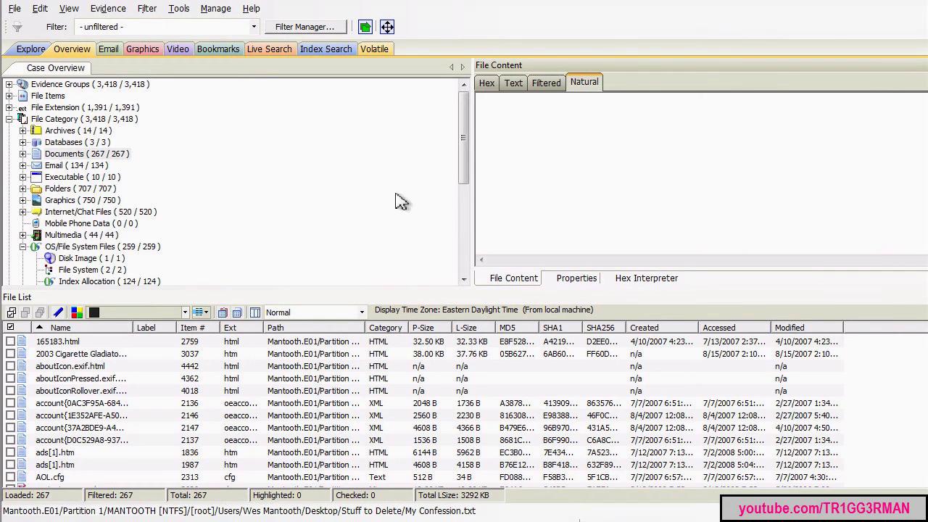
Step: Expand the File Status group in the case overview to show its file categories
{"action": "left_click", "coordinate": [8, 119]}
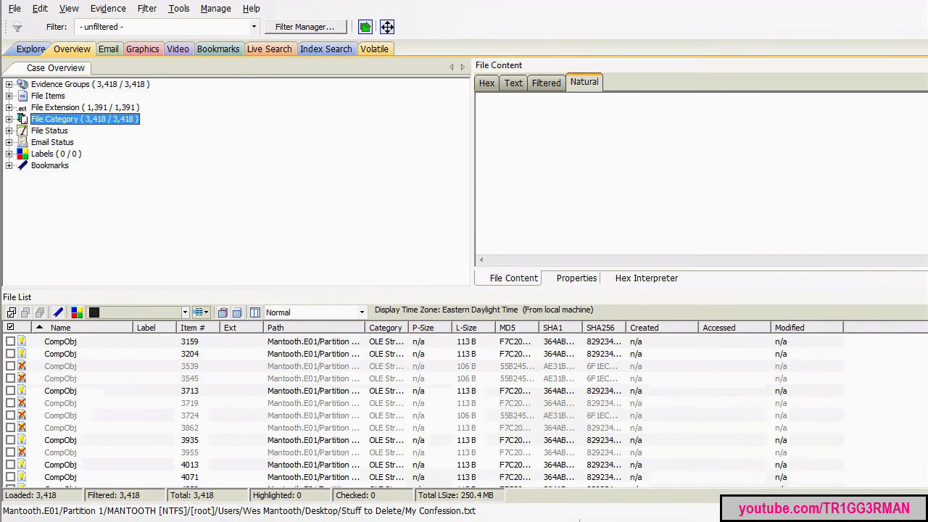
{"action": "left_click", "coordinate": [9, 119]}
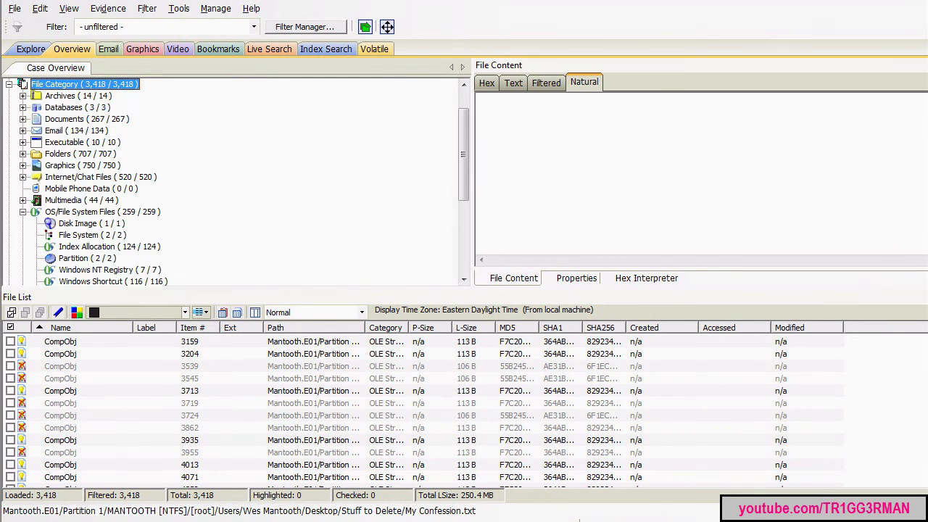
{"action": "left_click_drag", "start_coordinate": [466, 151], "coordinate": [475, 230]}
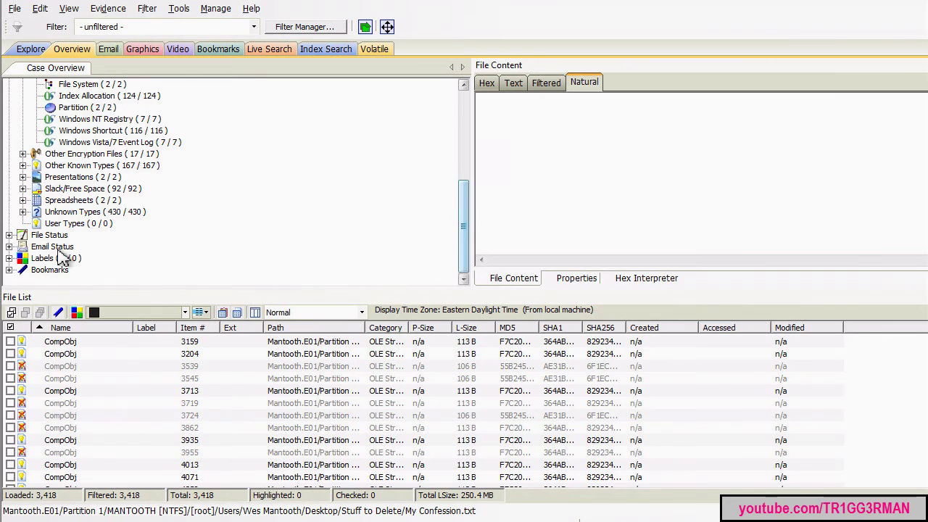
{"action": "left_click", "coordinate": [9, 235]}
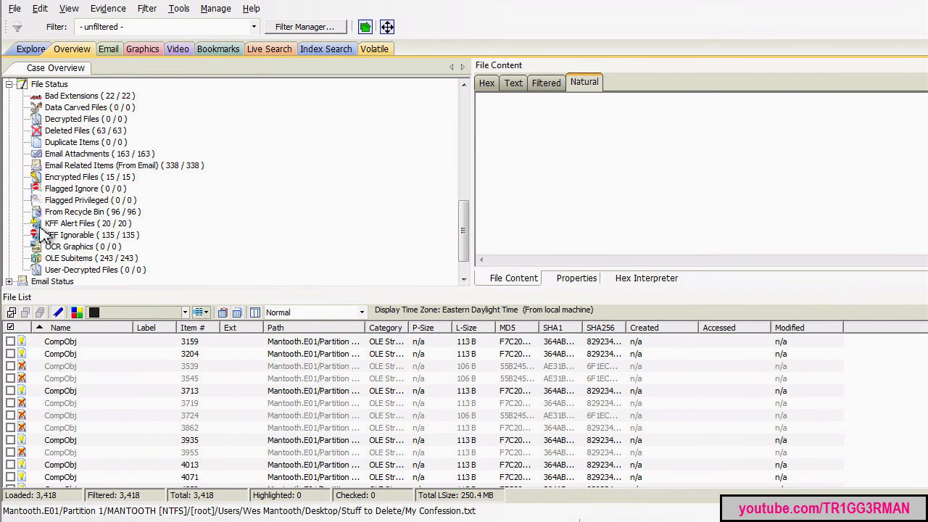
Step: List the KFF Alert Files, view the content of $R61QDFF.exe, and list the KFF Ignorable files
{"action": "left_click", "coordinate": [84, 224]}
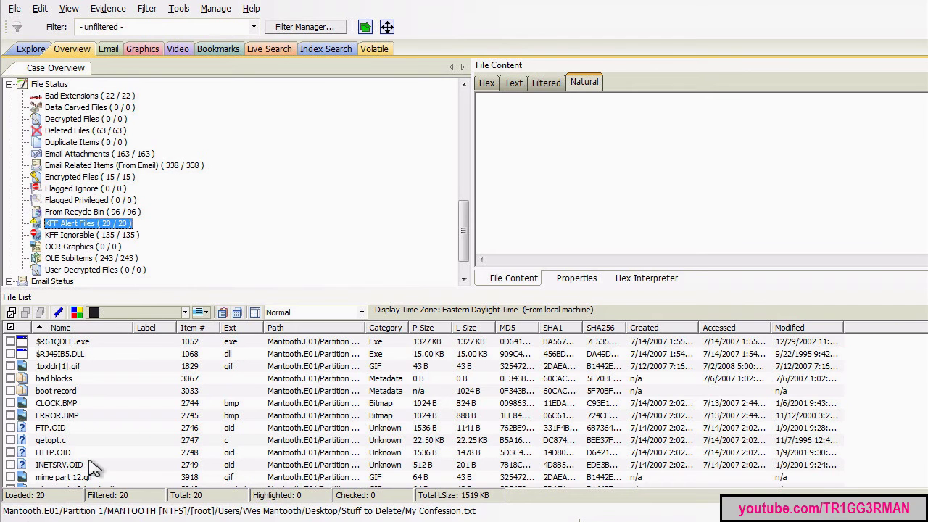
{"action": "left_click", "coordinate": [72, 342]}
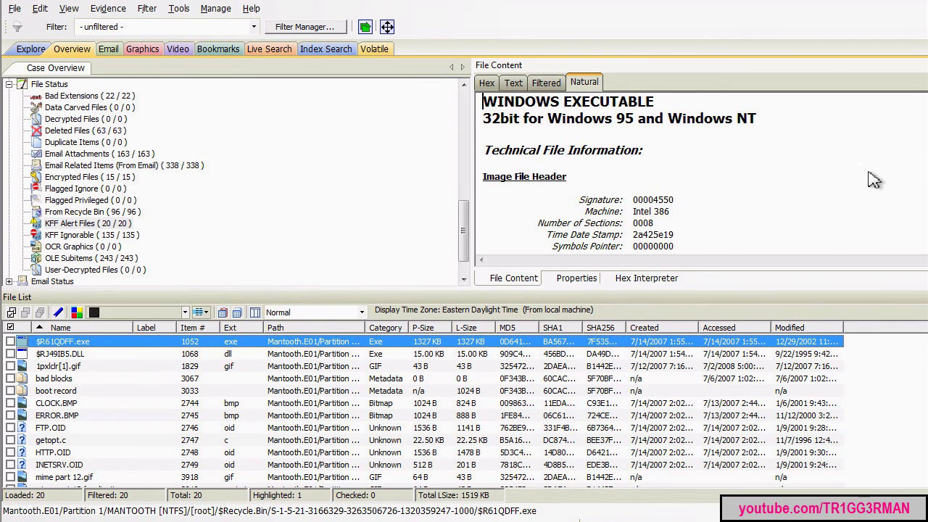
{"action": "left_click", "coordinate": [101, 239]}
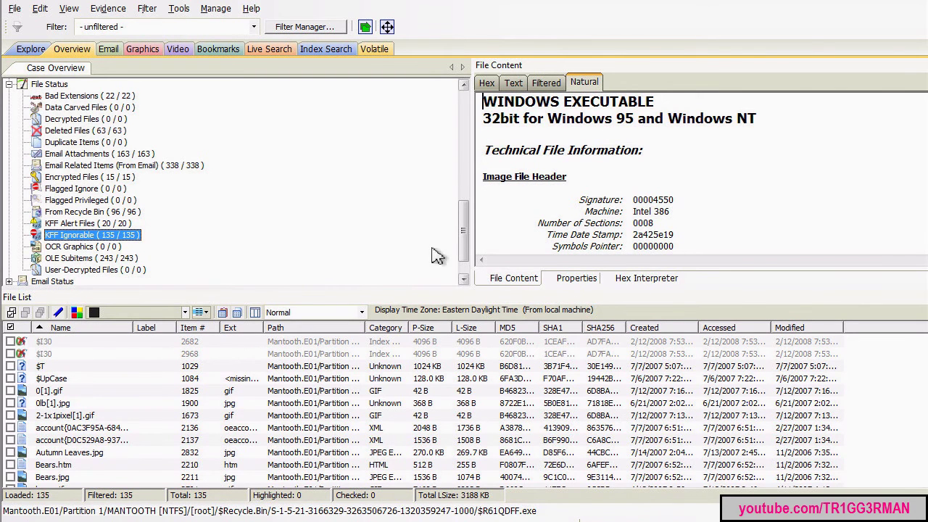
Step: Run an Additional Analysis of all items with Registry Reports enabled and close its processing status
{"action": "left_click", "coordinate": [125, 10]}
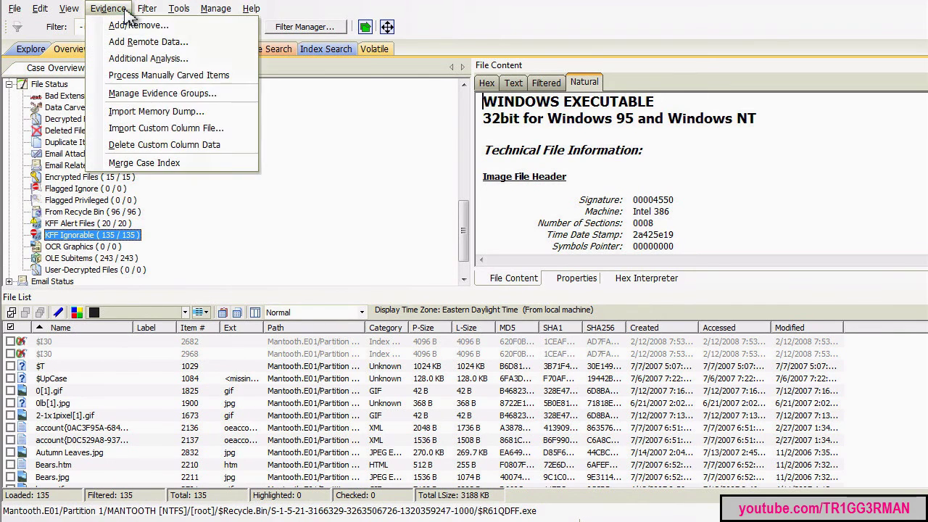
{"action": "left_click", "coordinate": [163, 60]}
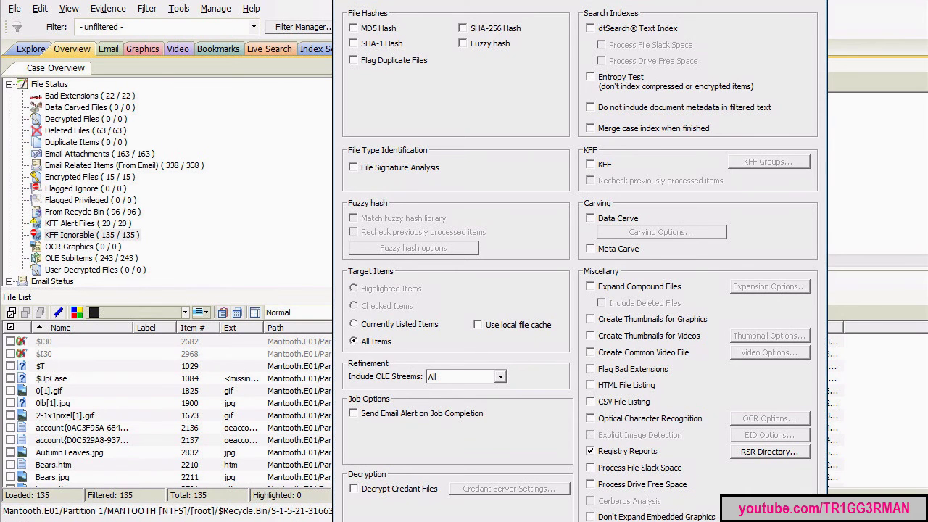
{"action": "key", "text": "Return"}
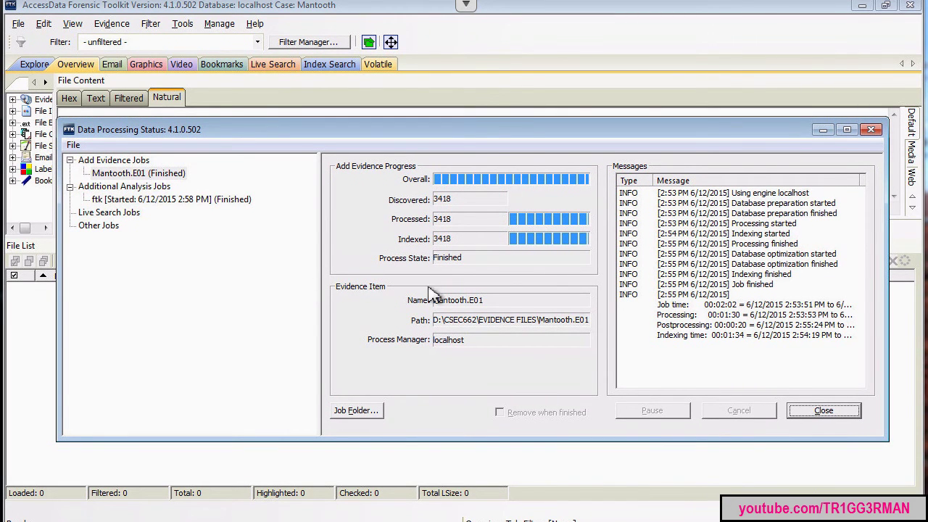
{"action": "left_click", "coordinate": [823, 412]}
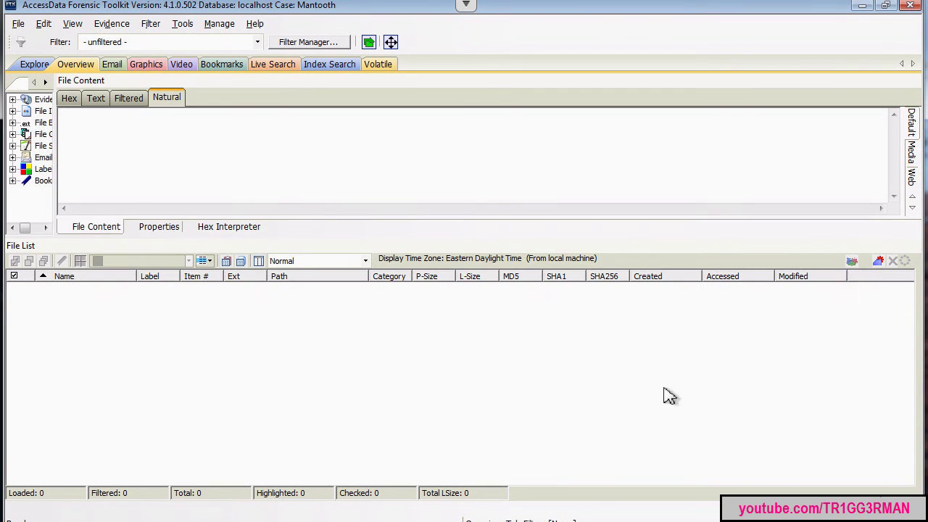
Step: Start a case report and exclude every outline section except Registry Selections
{"action": "left_click_drag", "start_coordinate": [56, 147], "coordinate": [187, 154]}
{"action": "left_click", "coordinate": [18, 25]}
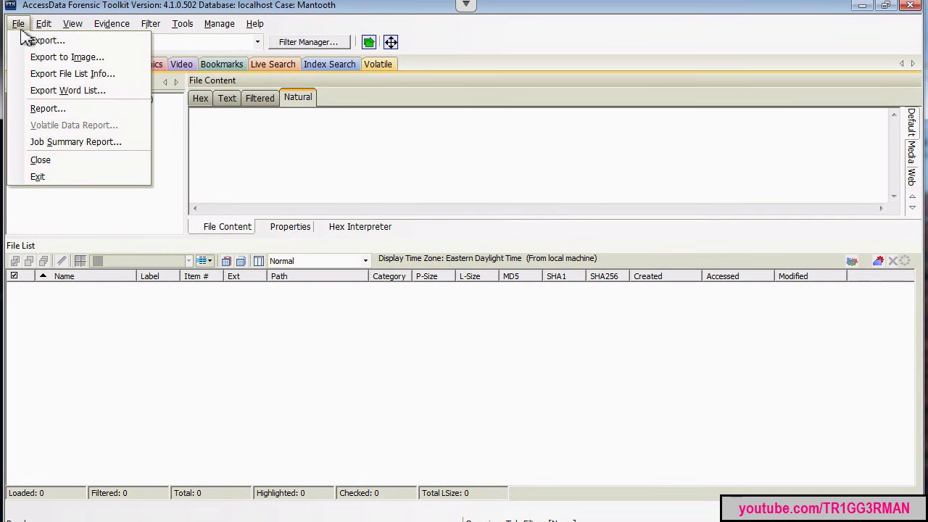
{"action": "left_click", "coordinate": [64, 109]}
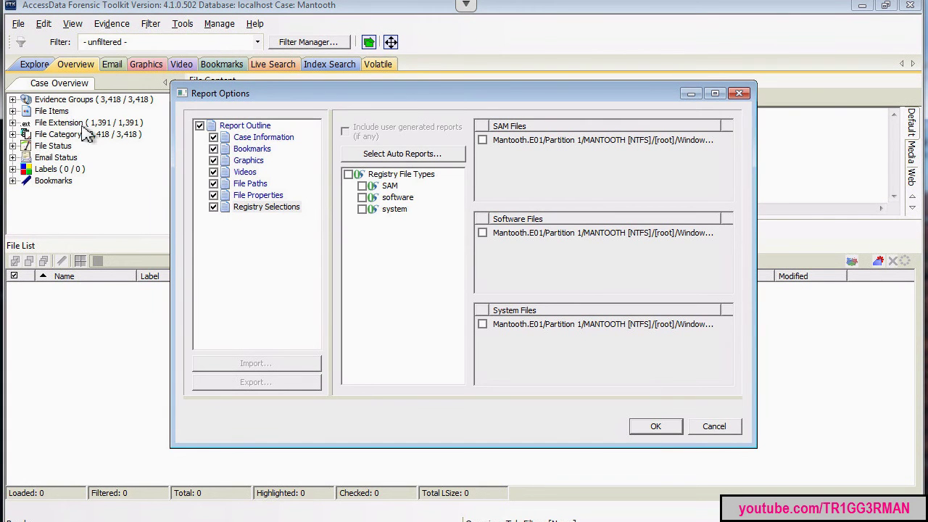
{"action": "left_click", "coordinate": [213, 137]}
{"action": "left_click", "coordinate": [214, 148]}
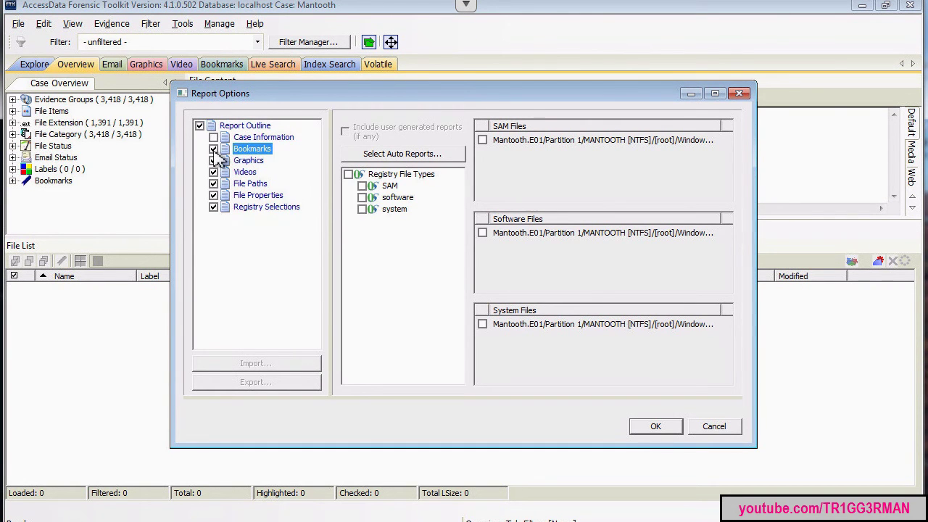
{"action": "left_click", "coordinate": [213, 160]}
{"action": "left_click", "coordinate": [214, 171]}
{"action": "left_click", "coordinate": [213, 184]}
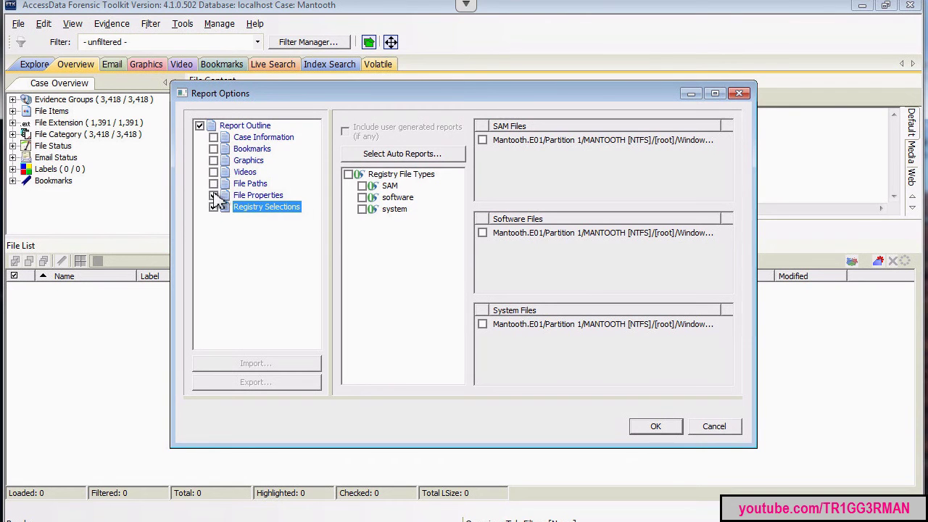
{"action": "left_click", "coordinate": [213, 195]}
Step: Include all of the automatically generated registry reports in the case report
{"action": "left_click", "coordinate": [417, 155]}
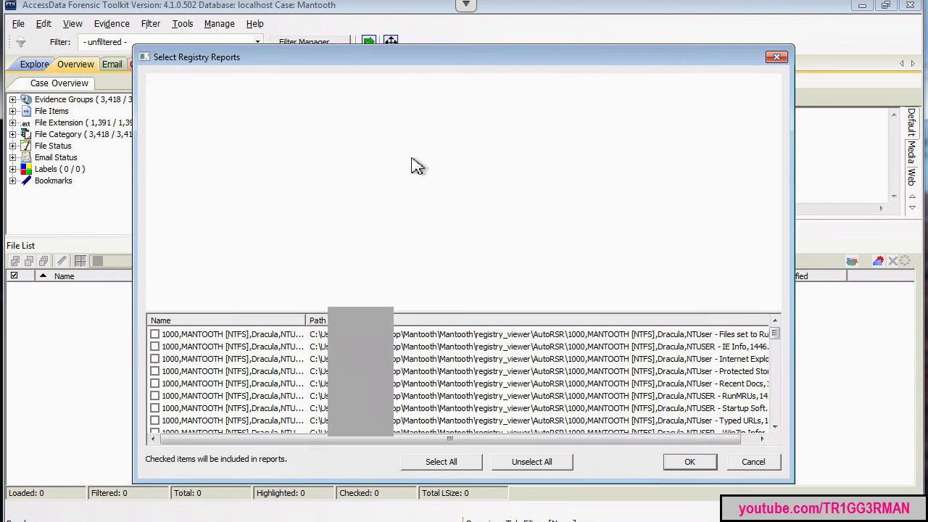
{"action": "left_click", "coordinate": [155, 334]}
{"action": "left_click", "coordinate": [155, 346]}
{"action": "left_click", "coordinate": [154, 359]}
{"action": "left_click", "coordinate": [456, 466]}
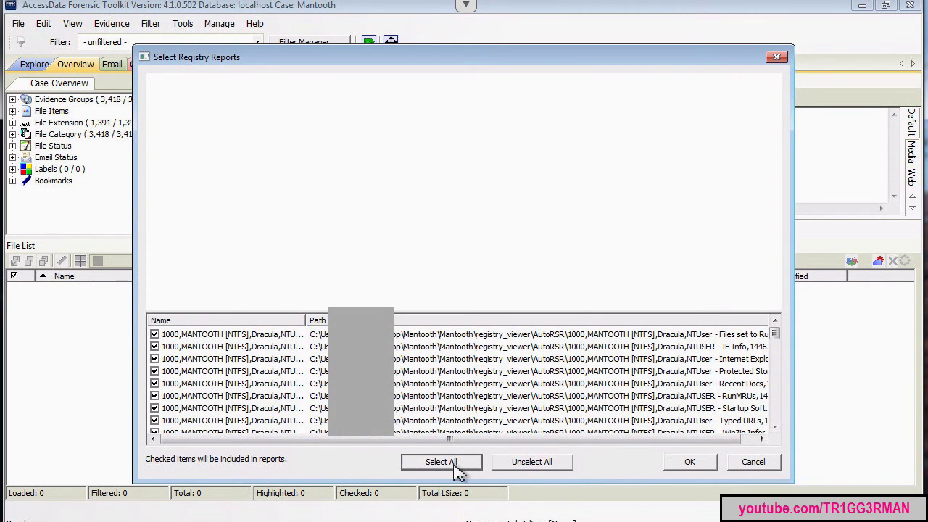
{"action": "left_click", "coordinate": [693, 467]}
{"action": "left_click", "coordinate": [689, 463]}
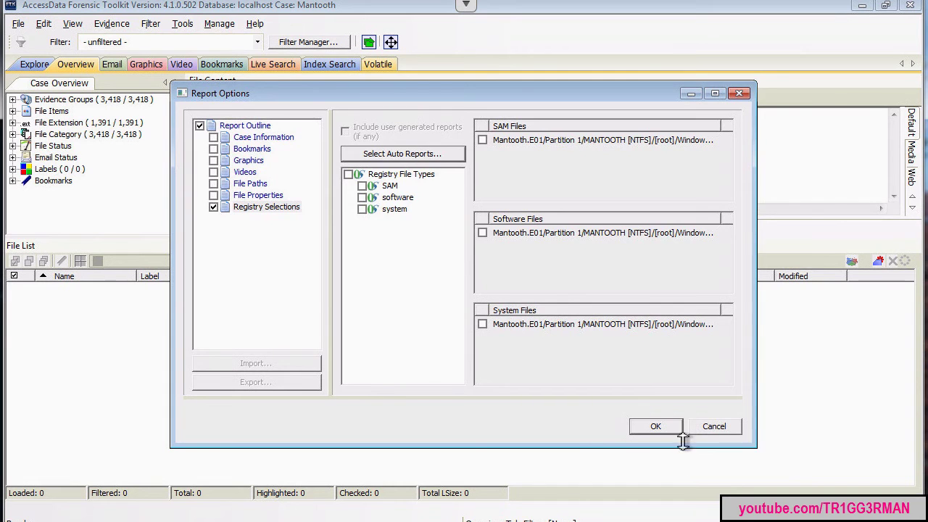
Step: Generate the report as PDF in a new Desktop folder named Report and view its Registry Viewer Auto Reports section
{"action": "left_click", "coordinate": [656, 427]}
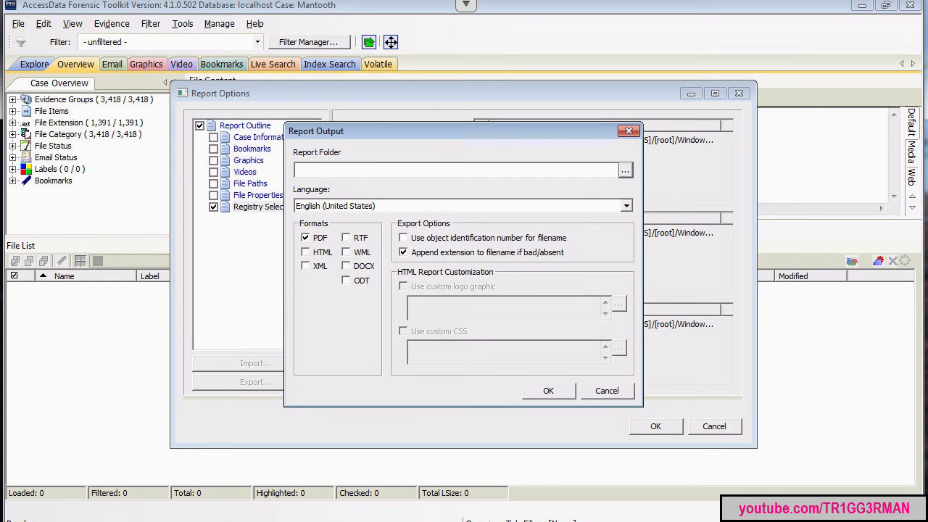
{"action": "left_click", "coordinate": [625, 170]}
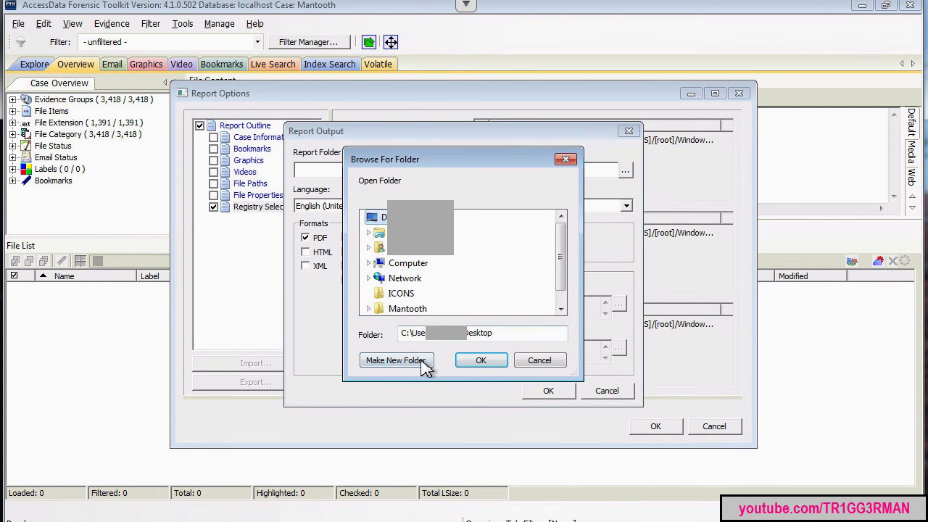
{"action": "left_click", "coordinate": [425, 366]}
{"action": "type", "text": "Report"}
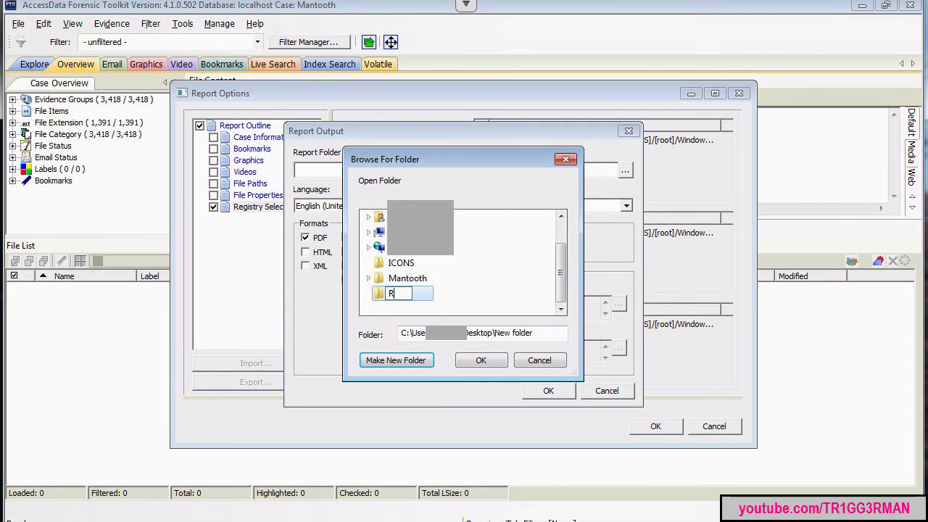
{"action": "left_click", "coordinate": [481, 361]}
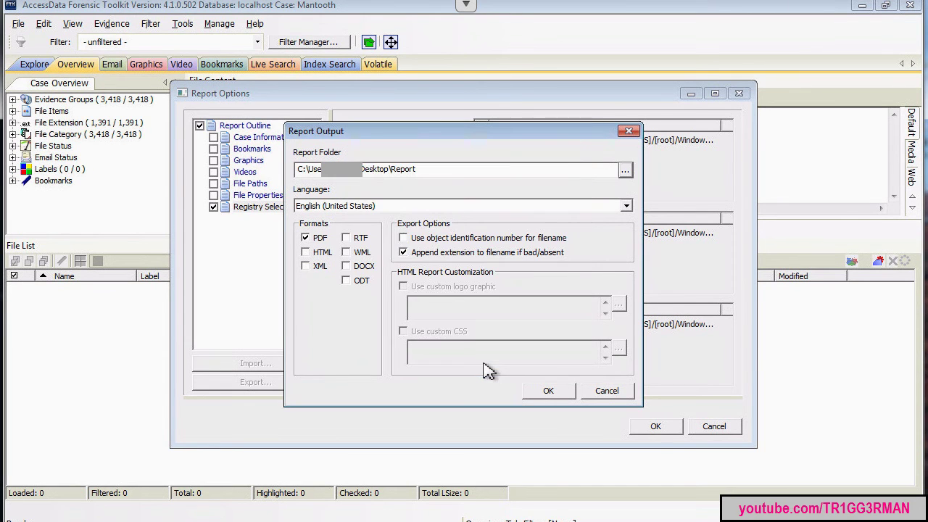
{"action": "left_click", "coordinate": [554, 393]}
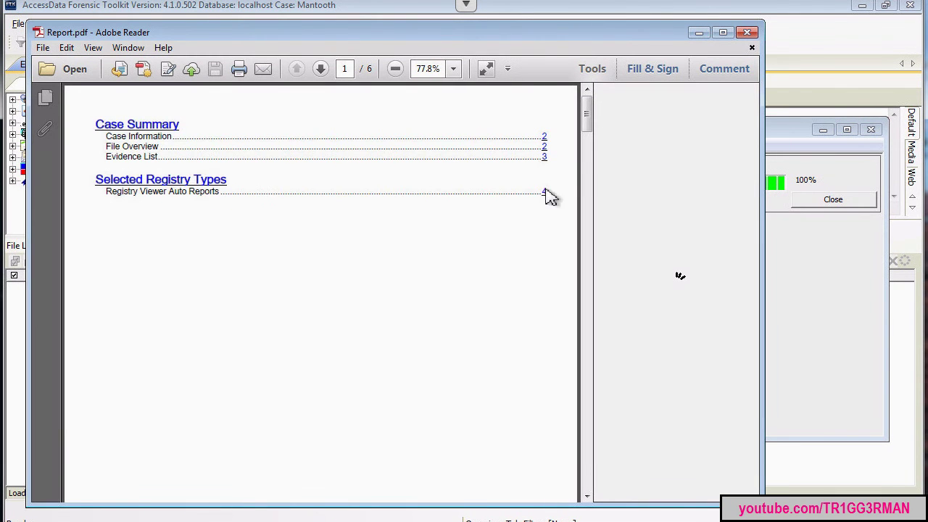
{"action": "left_click_drag", "start_coordinate": [590, 124], "coordinate": [599, 321]}
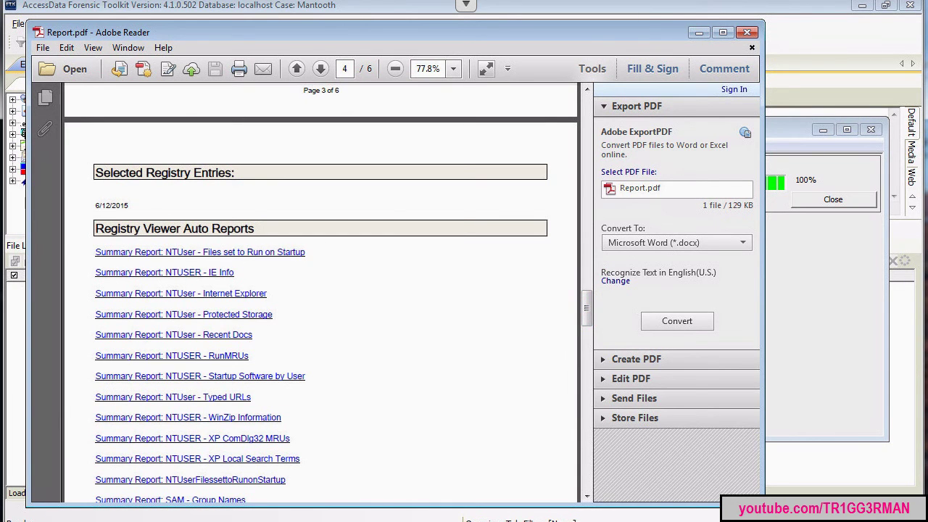
Step: Open the NTUSER - Startup Software by User summary report from the PDF, review its Run and RunOnce keys, and close it
{"action": "left_click_drag", "start_coordinate": [591, 313], "coordinate": [592, 332]}
{"action": "scroll", "coordinate": [594, 328], "scroll_direction": "up", "scroll_amount": 5}
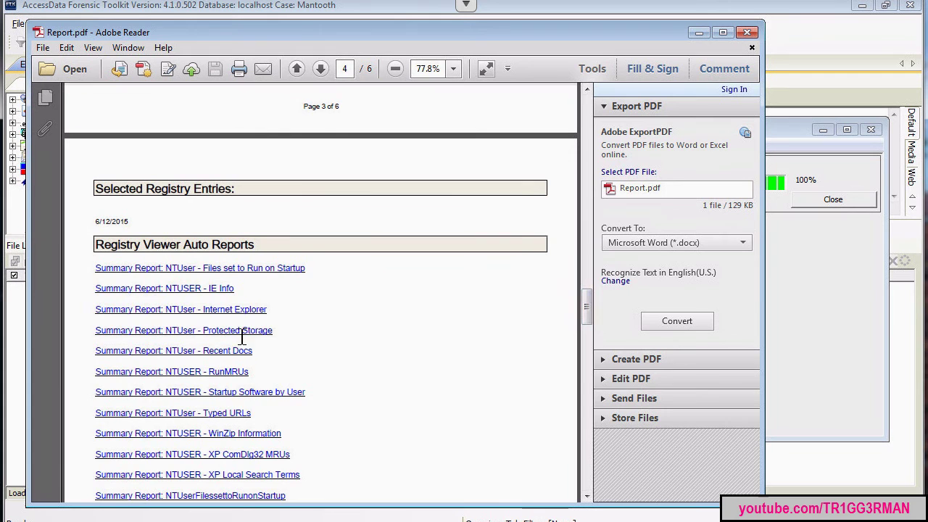
{"action": "scroll", "coordinate": [599, 304], "scroll_direction": "down", "scroll_amount": 2}
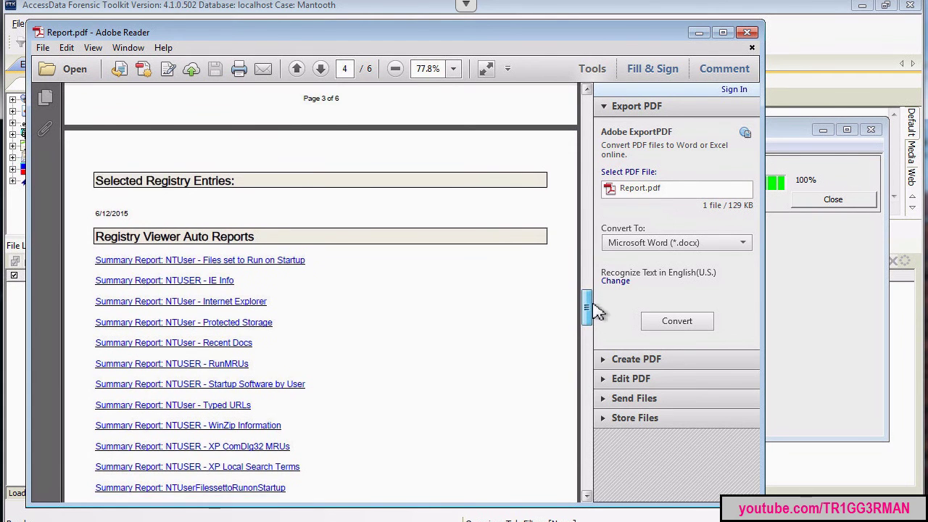
{"action": "left_click", "coordinate": [258, 307]}
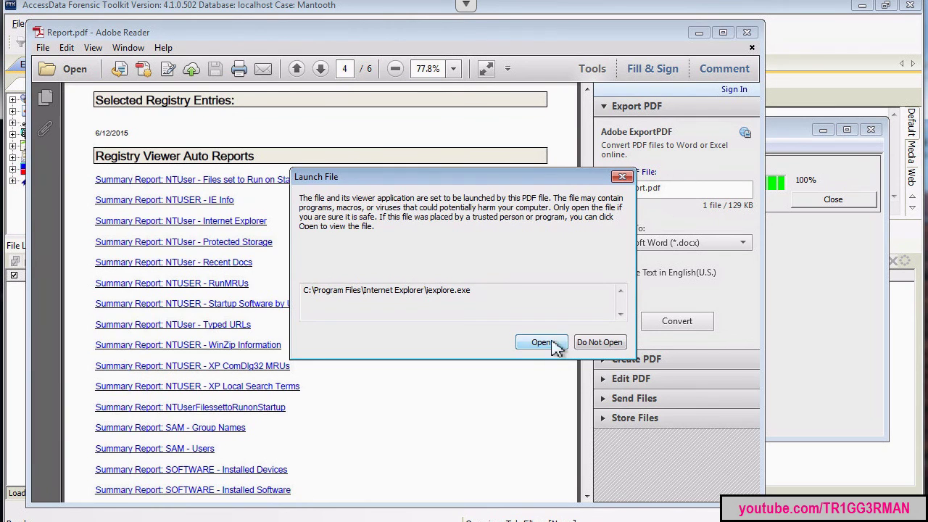
{"action": "left_click", "coordinate": [551, 341]}
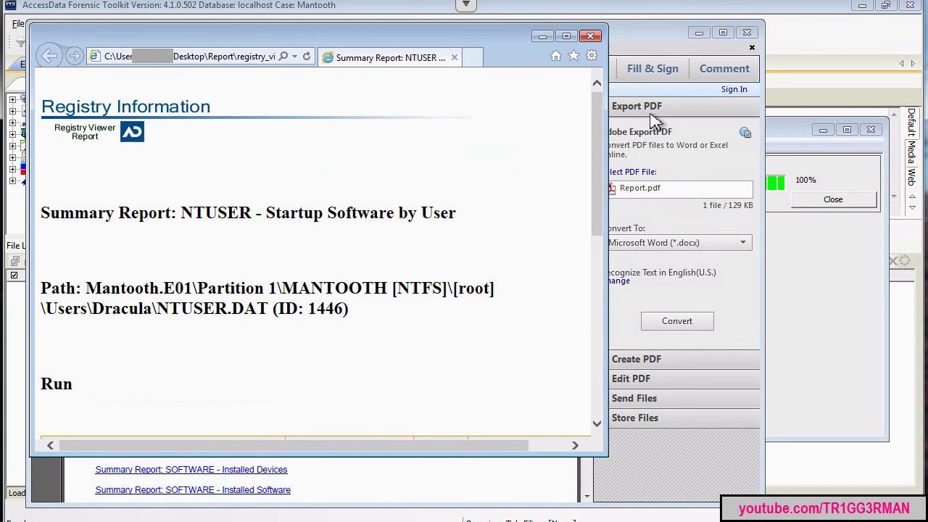
{"action": "scroll", "coordinate": [237, 261], "scroll_direction": "down", "scroll_amount": 5}
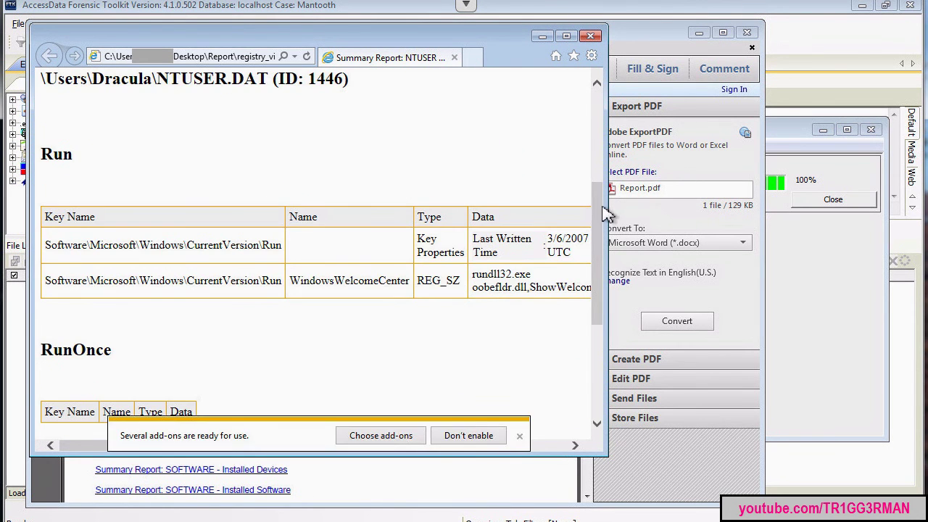
{"action": "left_click", "coordinate": [591, 35]}
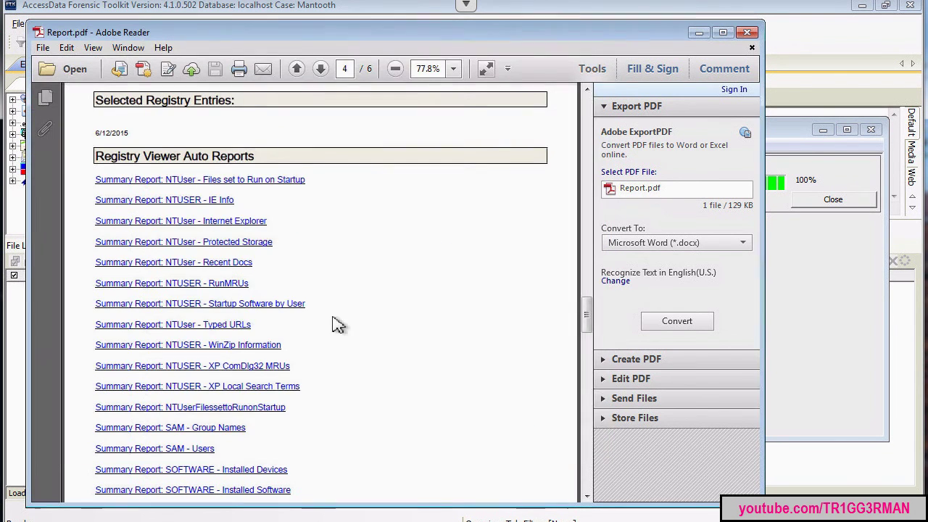
Step: Review the Run and Run Once keys in the linked SOFTWARE - Startup Software summary report, and close it and the PDF
{"action": "left_click_drag", "start_coordinate": [591, 321], "coordinate": [596, 341]}
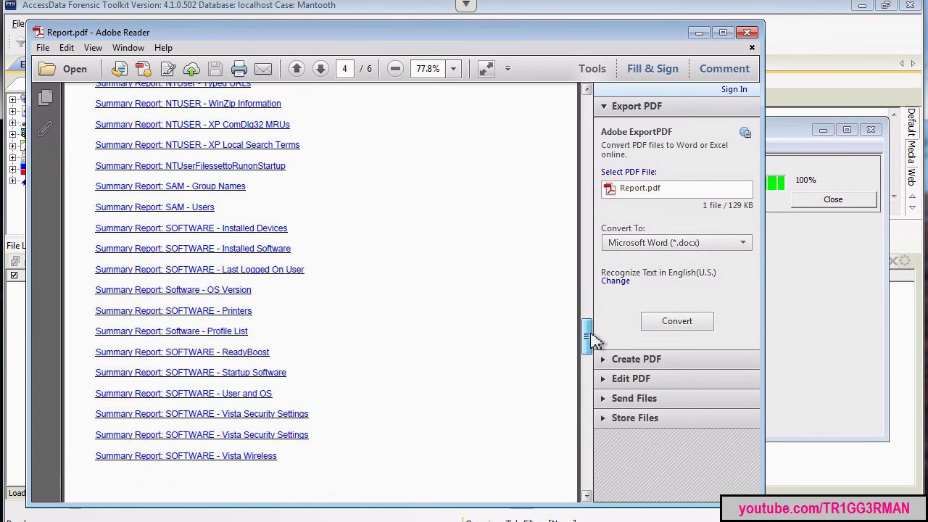
{"action": "left_click", "coordinate": [273, 376]}
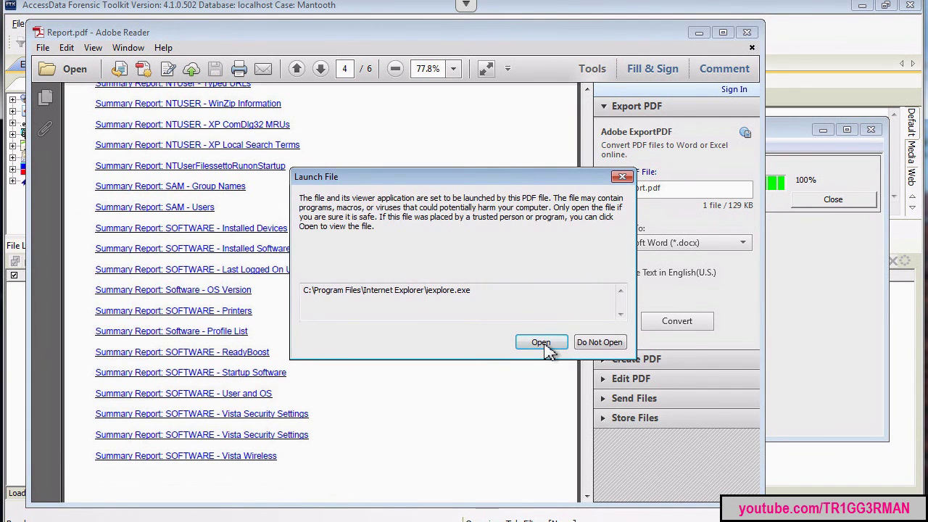
{"action": "left_click", "coordinate": [541, 342]}
{"action": "left_click_drag", "start_coordinate": [602, 125], "coordinate": [605, 174]}
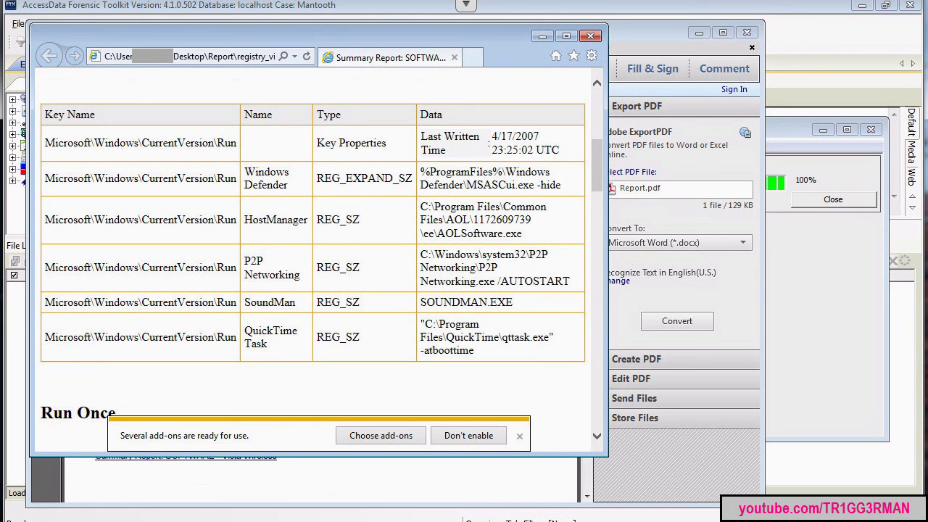
{"action": "left_click_drag", "start_coordinate": [596, 168], "coordinate": [596, 208]}
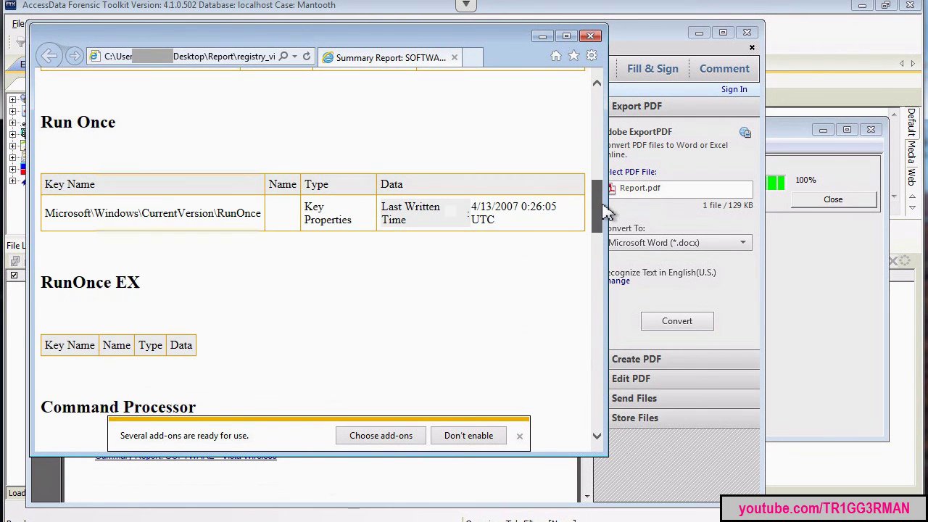
{"action": "left_click", "coordinate": [590, 36]}
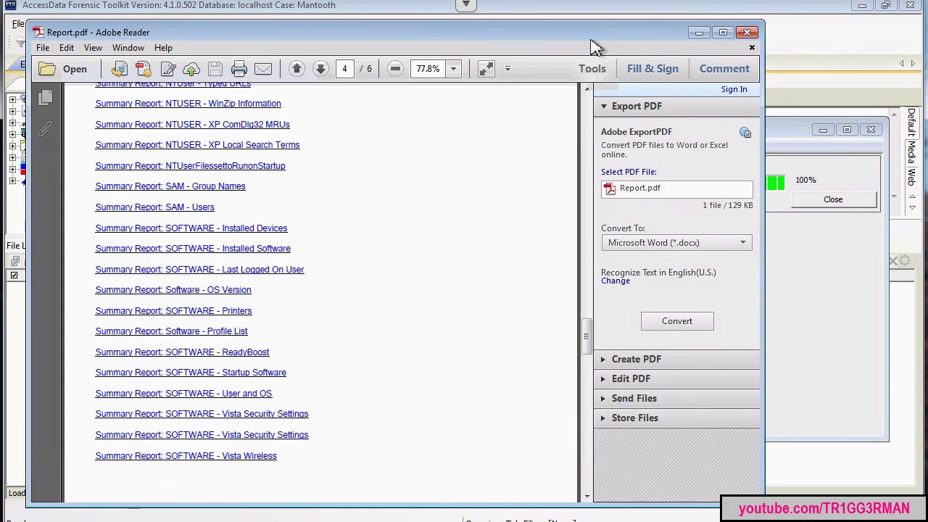
{"action": "left_click", "coordinate": [748, 33]}
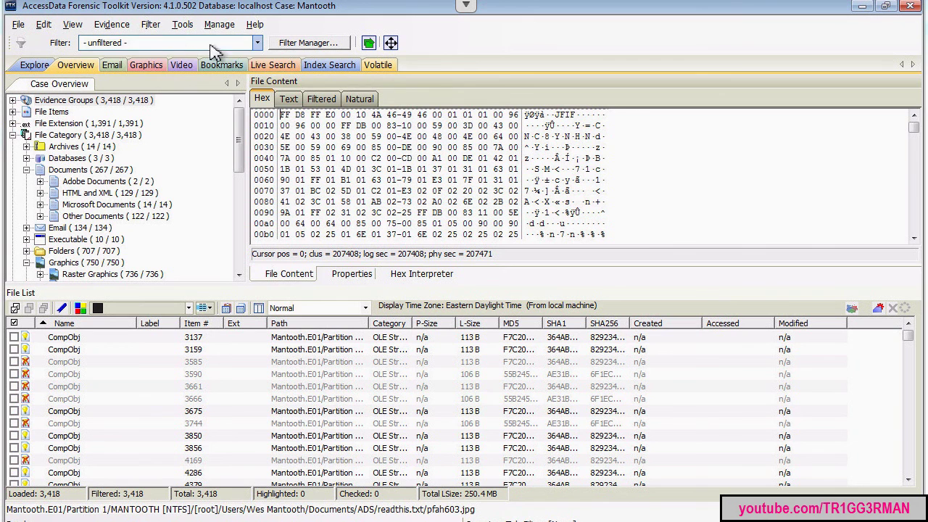
Step: Filter the case by Alternate Data Streams and list the matching files in the Other Documents category
{"action": "left_click", "coordinate": [257, 43]}
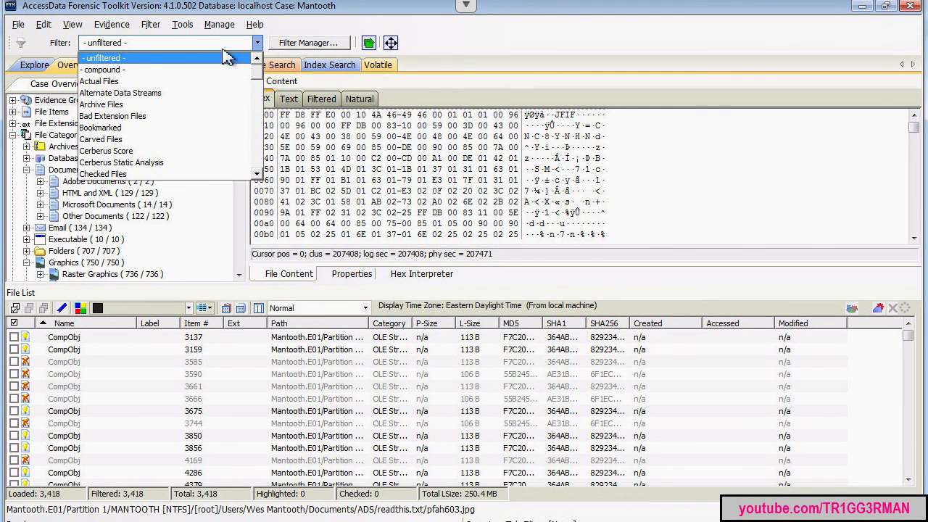
{"action": "left_click", "coordinate": [137, 94]}
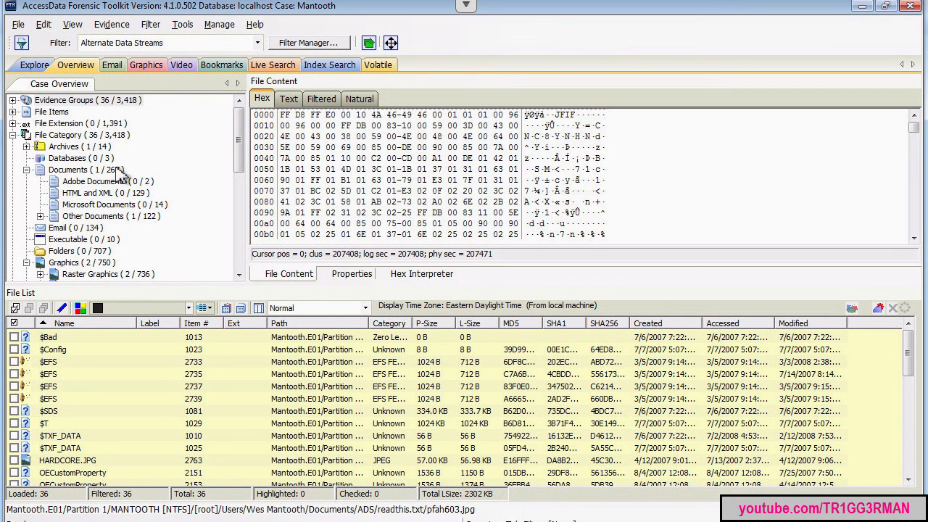
{"action": "left_click", "coordinate": [108, 216]}
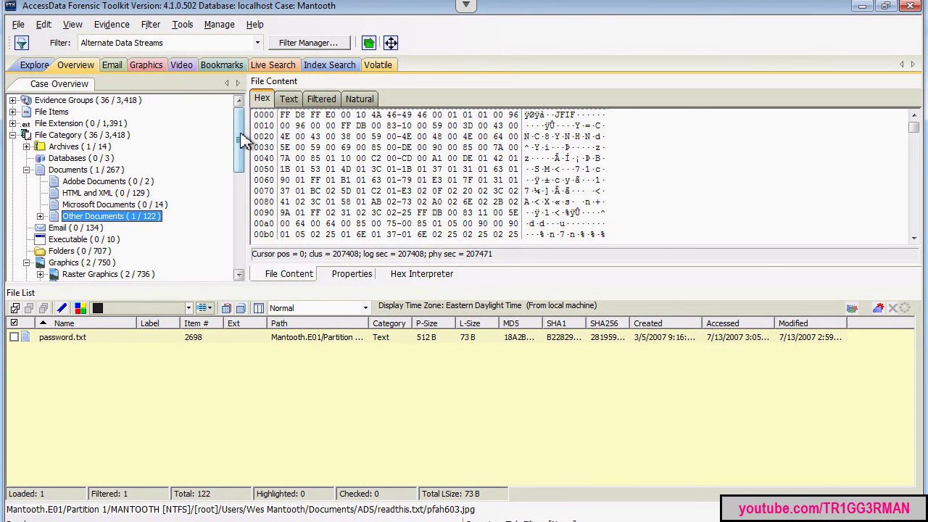
Step: Switch the case filter to Encrypted Files and list the matching files in the Documents category
{"action": "left_click", "coordinate": [194, 45]}
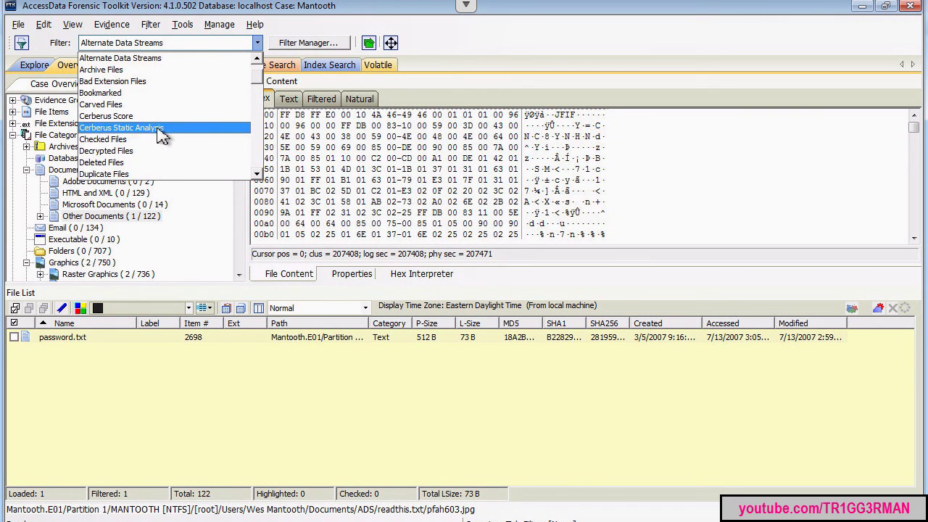
{"action": "left_click_drag", "start_coordinate": [265, 89], "coordinate": [265, 97]}
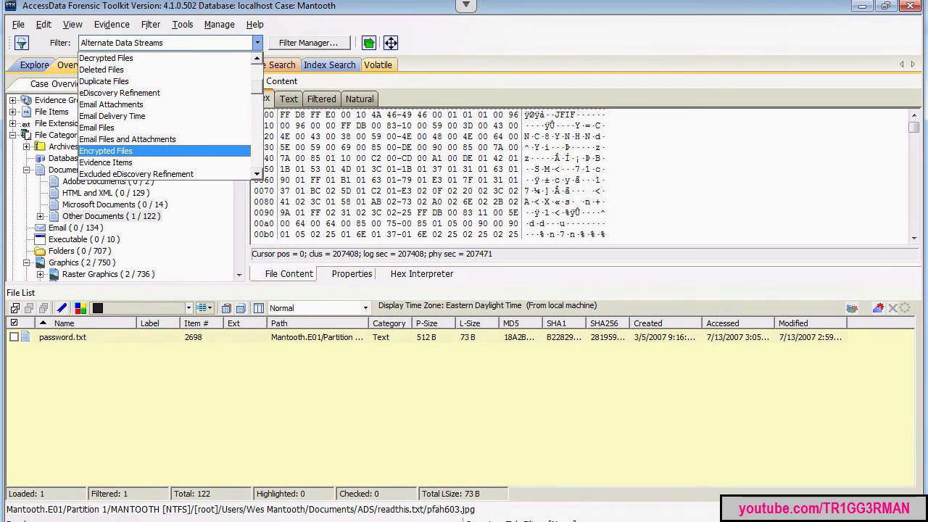
{"action": "left_click", "coordinate": [118, 150]}
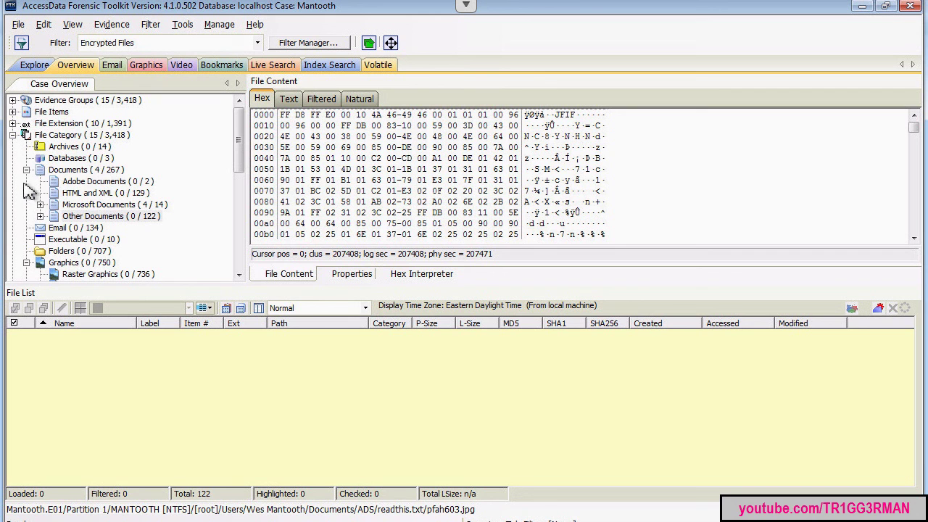
{"action": "left_click", "coordinate": [116, 172]}
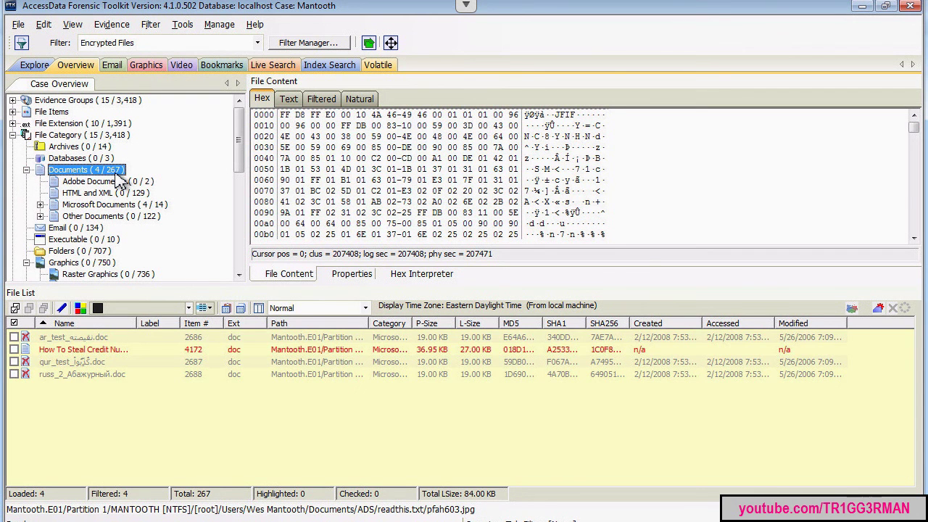
Step: Collapse the Documents and File Category branches to list the encrypted files across all file categories
{"action": "left_click_drag", "start_coordinate": [241, 145], "coordinate": [250, 116]}
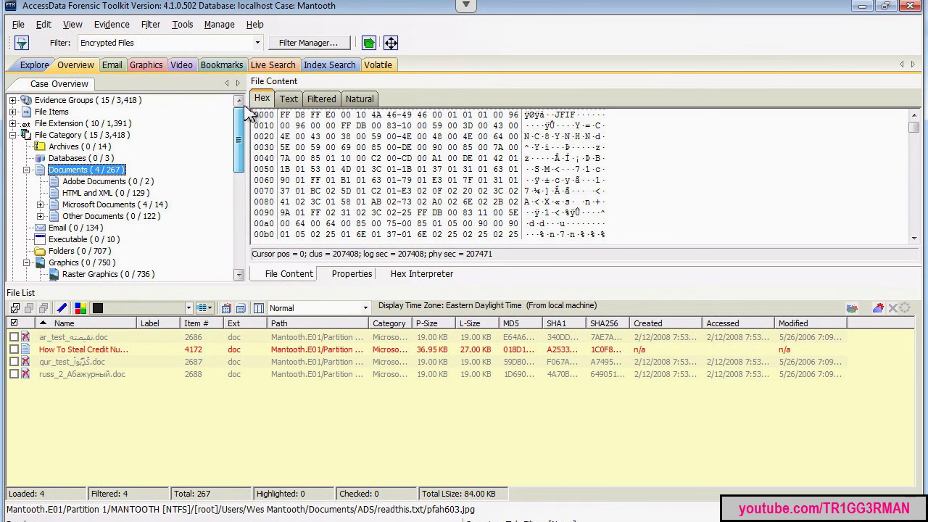
{"action": "left_click", "coordinate": [27, 170]}
{"action": "left_click", "coordinate": [13, 136]}
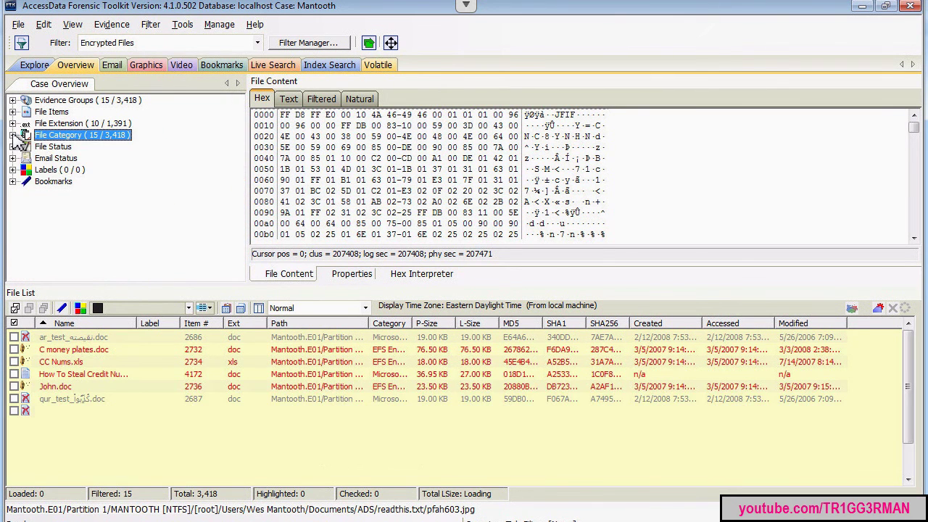